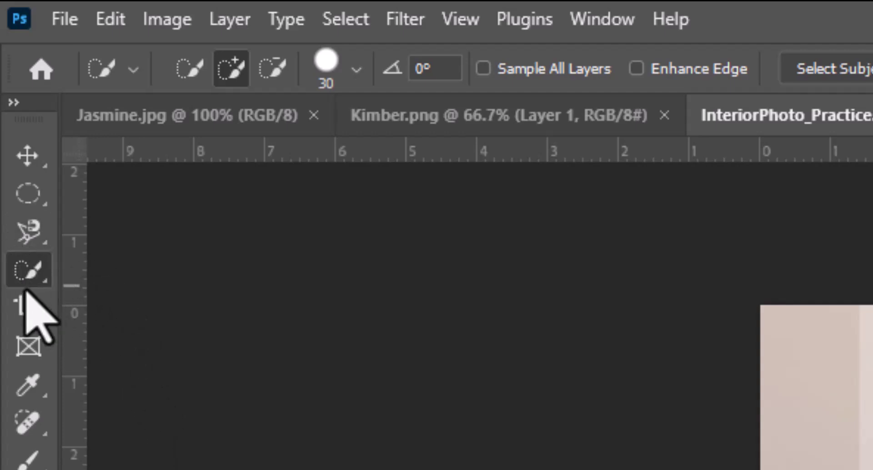
# Select the wood floor with the Quick Selection tool and clear the selection
pyautogui.click(27, 285)
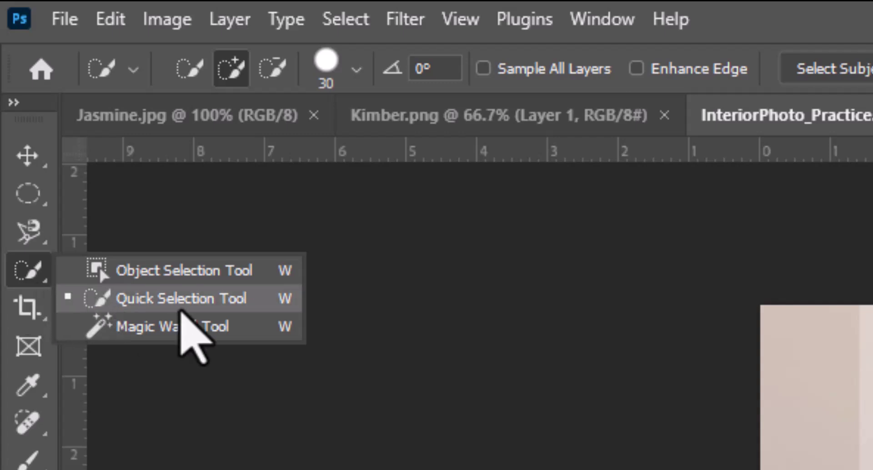
pyautogui.click(180, 309)
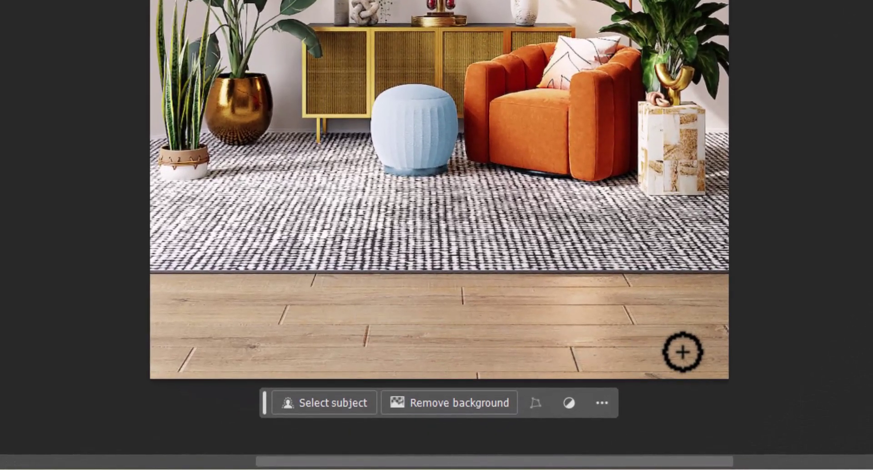
pyautogui.moveTo(662, 368)
pyautogui.mouseDown()
pyautogui.moveTo(610, 342)
pyautogui.moveTo(556, 345)
pyautogui.mouseUp()
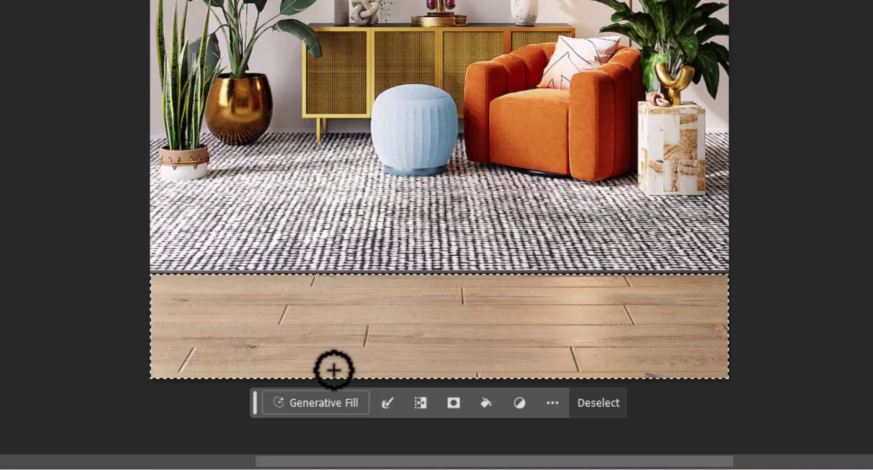
pyautogui.hotkey('ctrl', 'd')
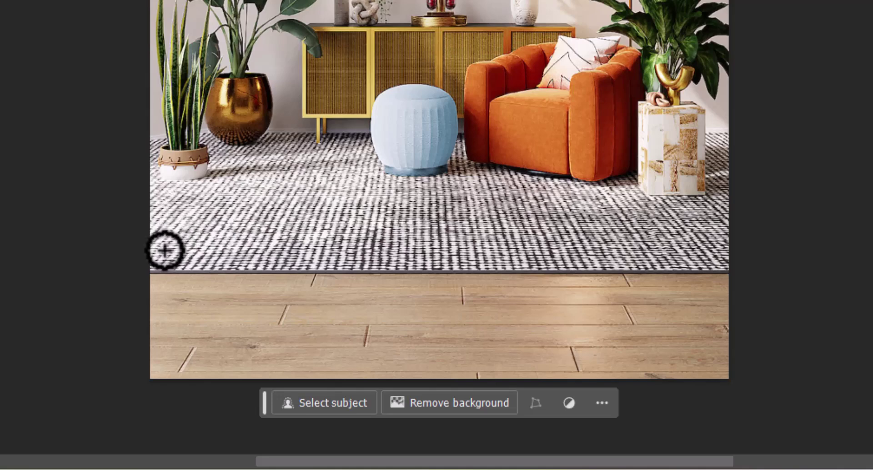
# Quick-select the patterned rug around the furniture, including the area by the potted plants, and clear the selection
pyautogui.moveTo(192, 237)
pyautogui.mouseDown()
pyautogui.moveTo(480, 248)
pyautogui.moveTo(706, 245)
pyautogui.moveTo(705, 225)
pyautogui.moveTo(694, 217)
pyautogui.moveTo(437, 171)
pyautogui.mouseUp()
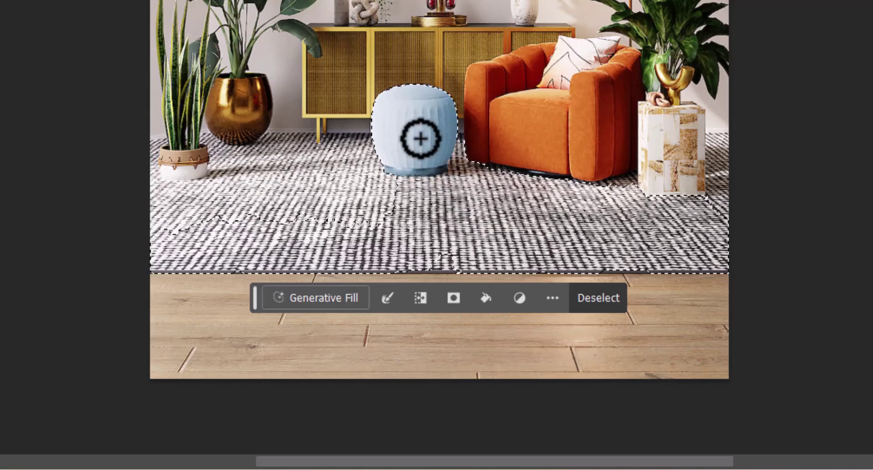
pyautogui.moveTo(415, 221)
pyautogui.mouseDown()
pyautogui.moveTo(380, 214)
pyautogui.moveTo(302, 156)
pyautogui.moveTo(277, 149)
pyautogui.moveTo(224, 158)
pyautogui.mouseUp()
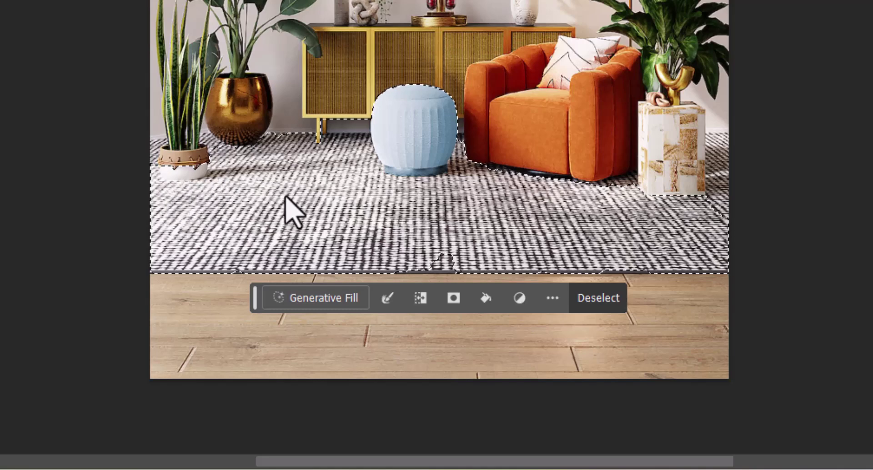
pyautogui.hotkey('ctrl', 'd')
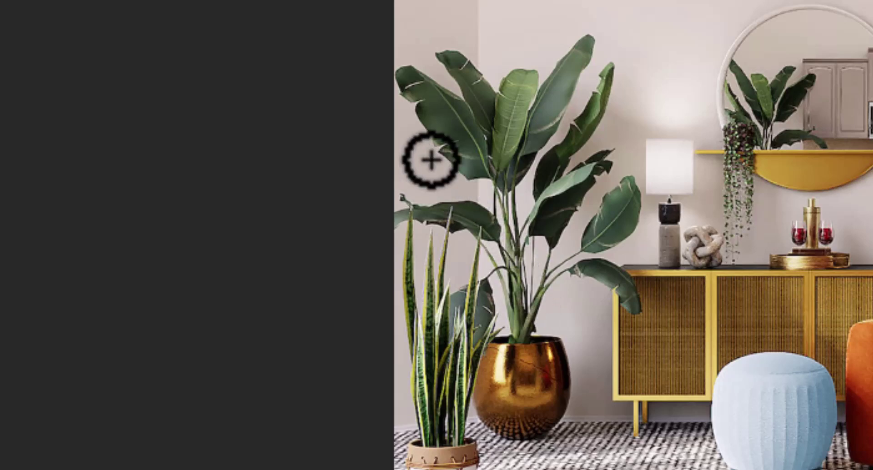
# Quick-select the gold planter and extend the selection up into the large plant's stems and leaves
pyautogui.click(526, 407)
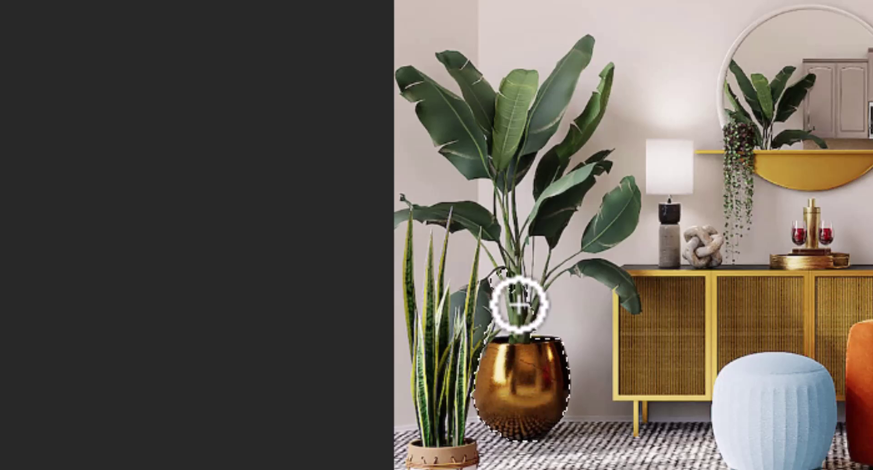
pyautogui.moveTo(504, 220); pyautogui.dragTo(513, 148)
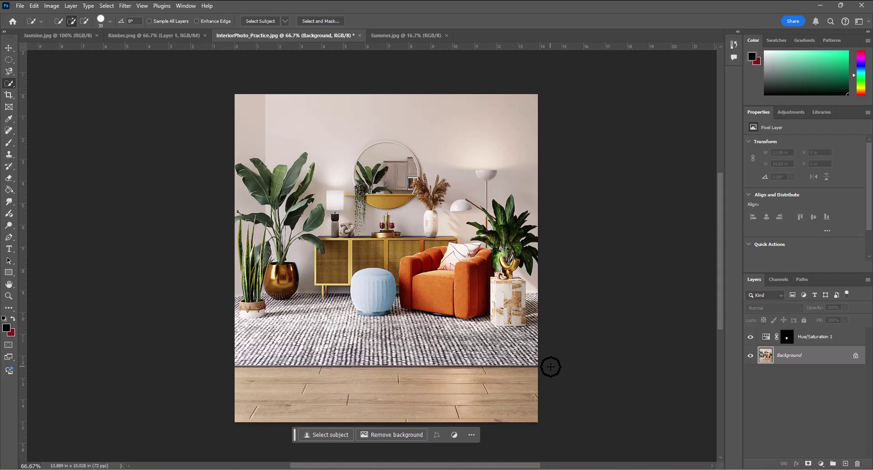
# Select the white background of Kimber.png with the Magic Wand, adding the gaps between the legs and beside the raised arm
pyautogui.click(131, 36)
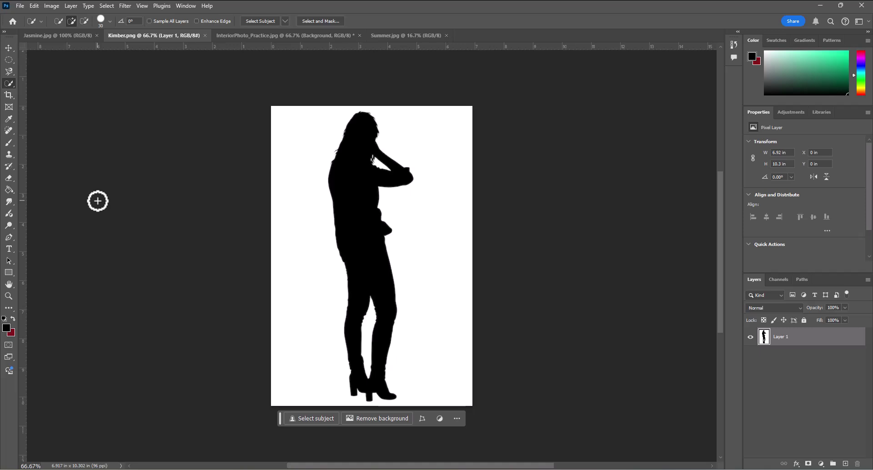
pyautogui.rightClick(9, 82)
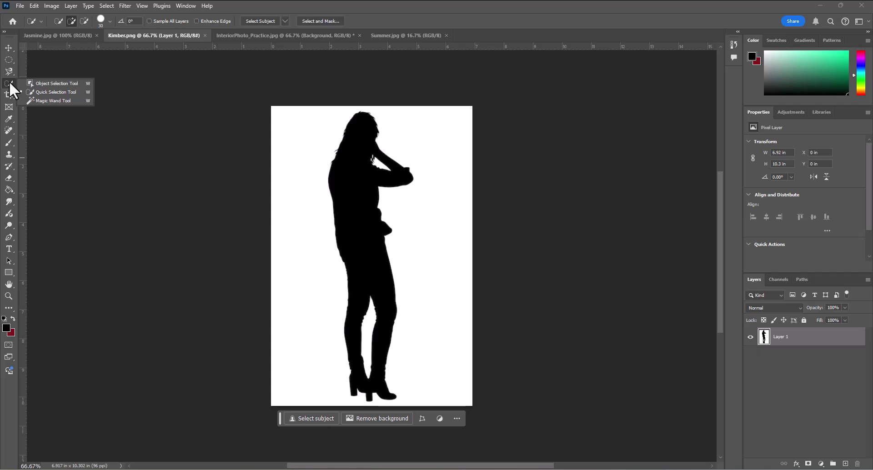
pyautogui.click(42, 101)
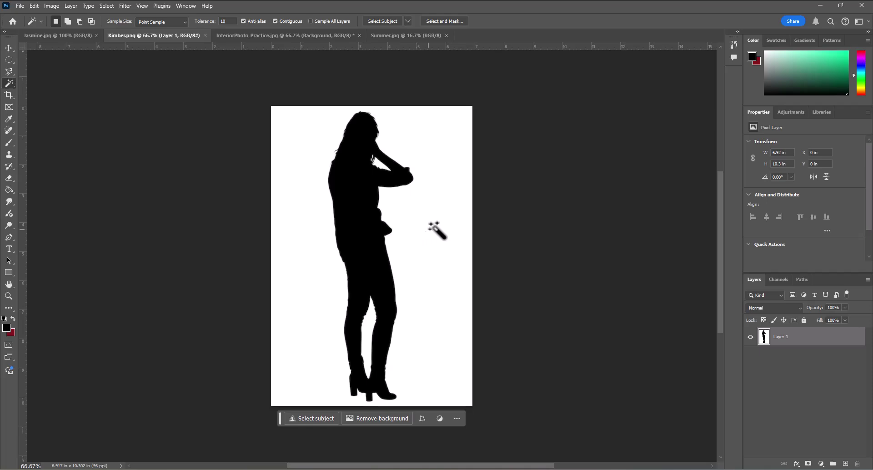
pyautogui.click(415, 231)
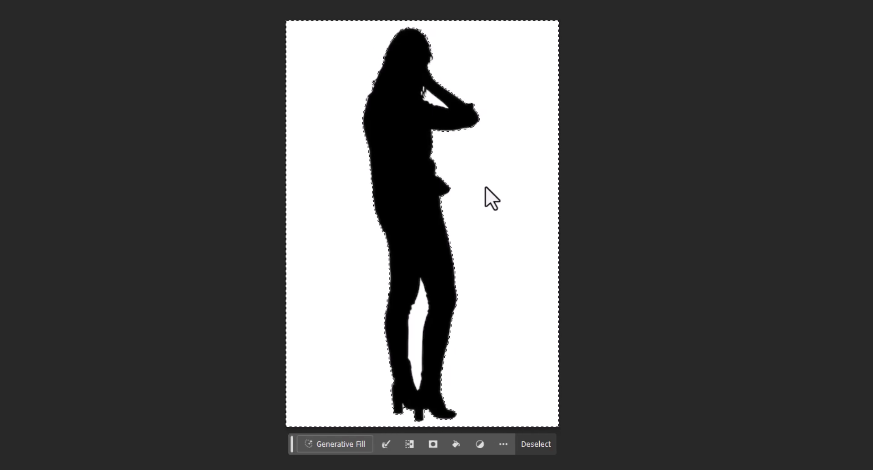
pyautogui.keyDown('shift'); pyautogui.click(412, 343); pyautogui.keyUp('shift')
pyautogui.keyDown('shift'); pyautogui.click(423, 88); pyautogui.keyUp('shift')
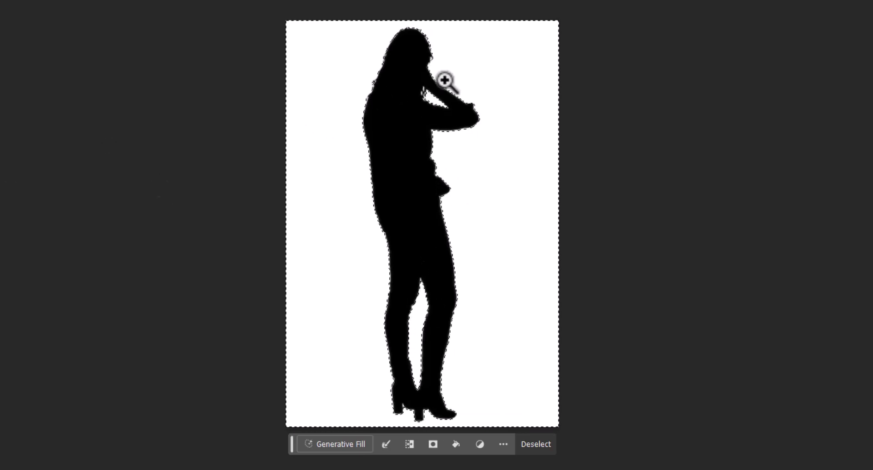
pyautogui.moveTo(409, 94); pyautogui.dragTo(502, 144)
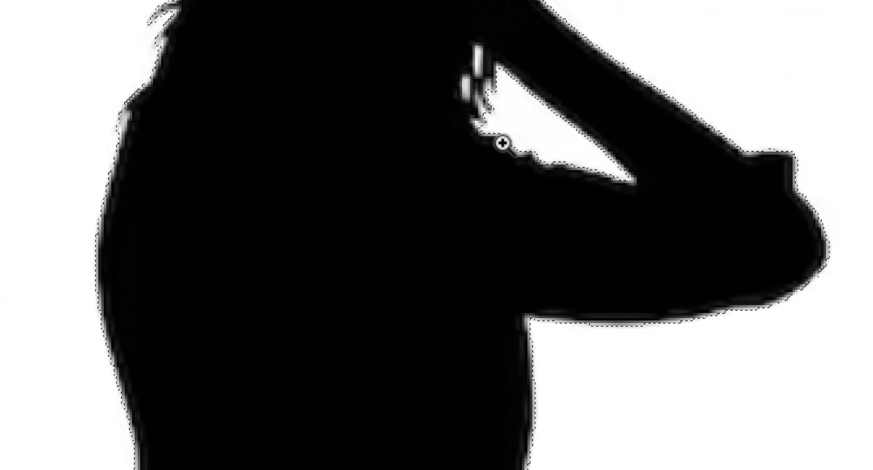
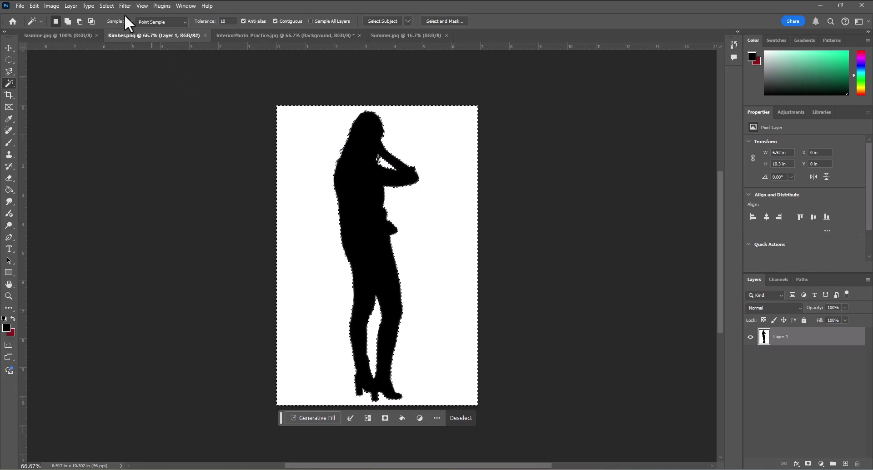
# Invert the selection to isolate the silhouette and copy it into InteriorPhoto_Practice.jpg as a new layer
pyautogui.click(106, 6)
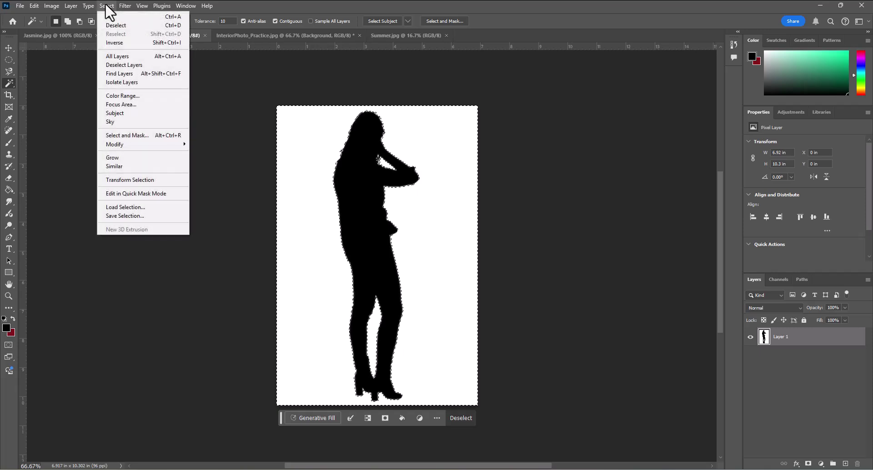
pyautogui.click(122, 43)
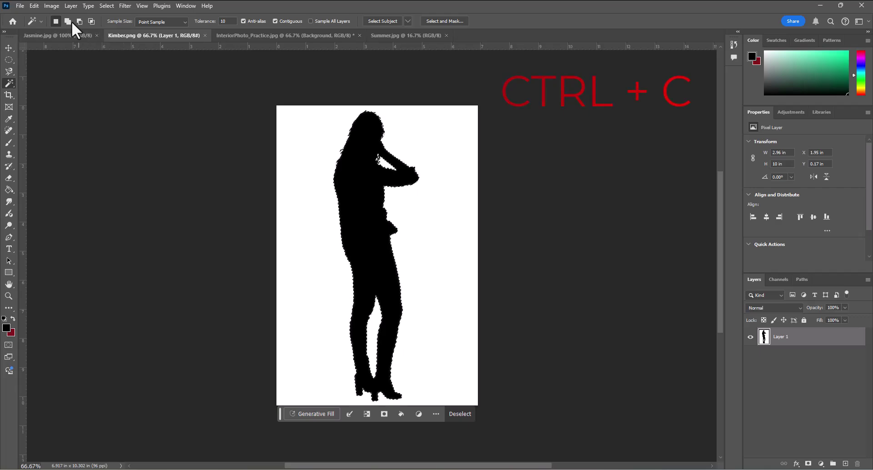
pyautogui.click(241, 36)
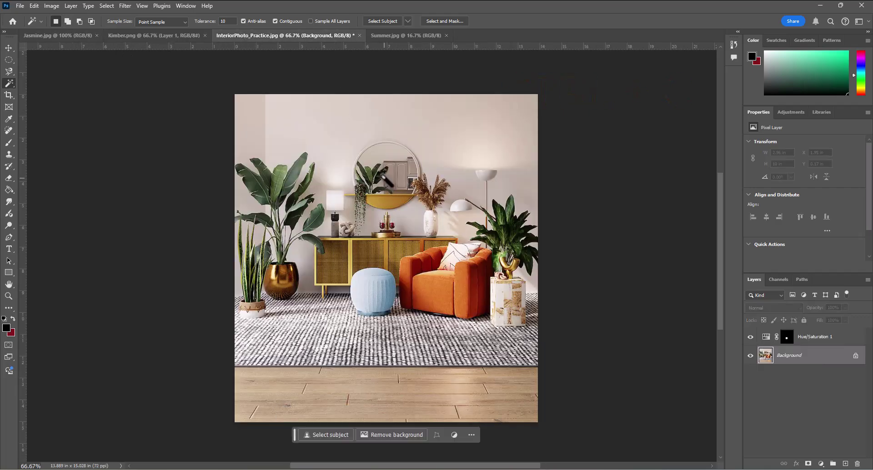
pyautogui.hotkey('ctrl', 'v')
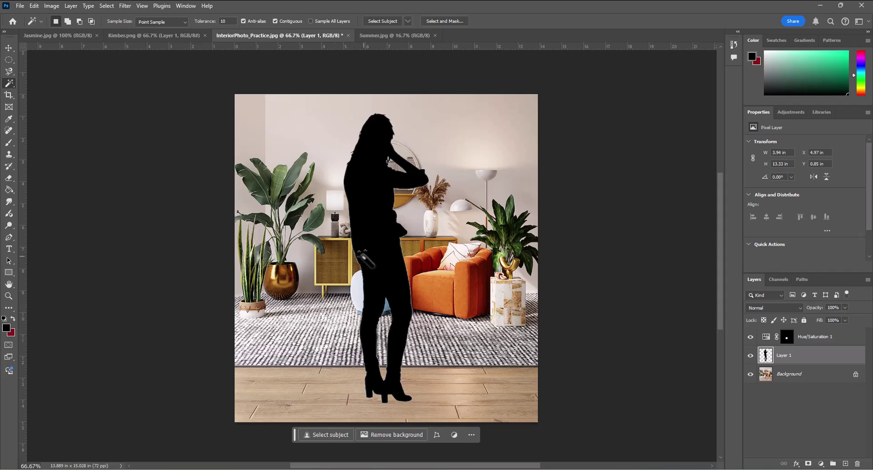
# Scale the silhouette layer to about 59% and place it standing on the rug beside the gold planter
pyautogui.click(34, 6)
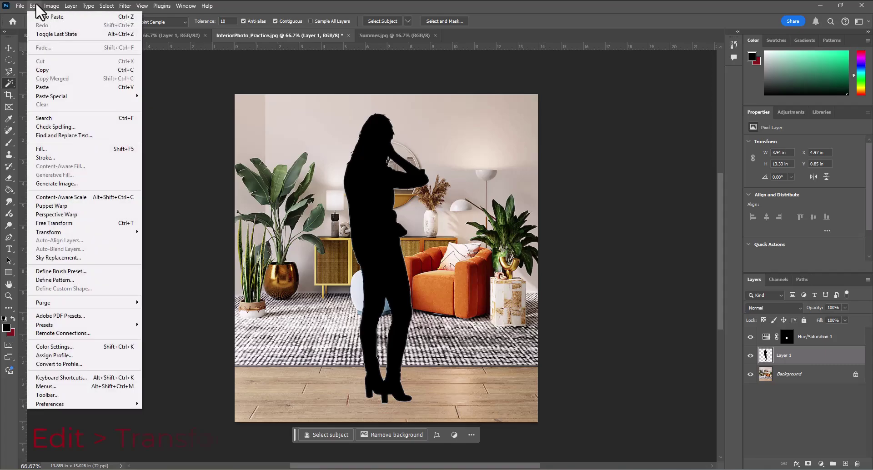
pyautogui.moveTo(68, 230)
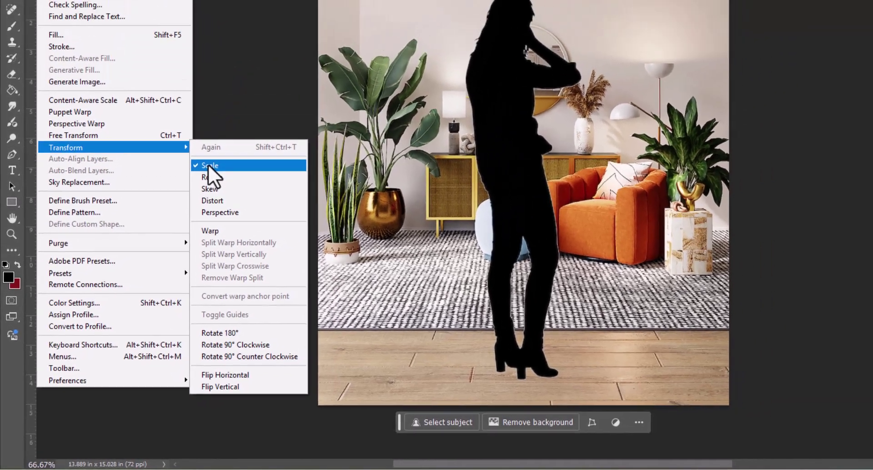
pyautogui.click(245, 116)
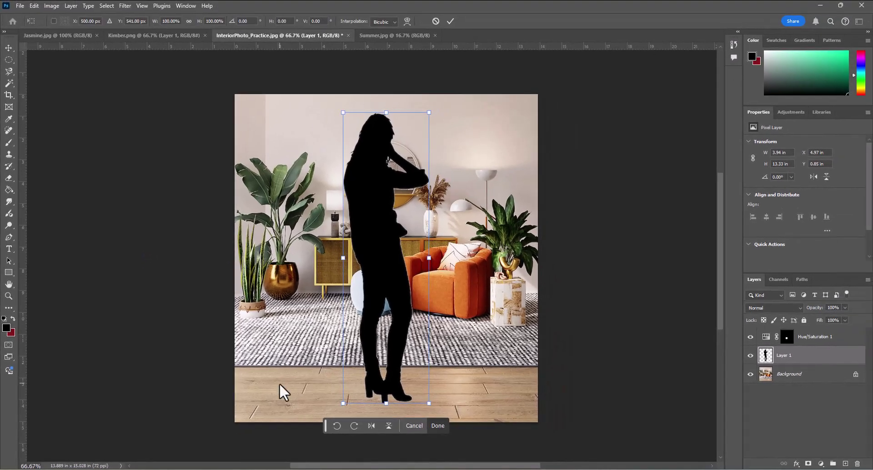
pyautogui.moveTo(429, 112); pyautogui.dragTo(294, 167)
pyautogui.moveTo(380, 315); pyautogui.dragTo(338, 237)
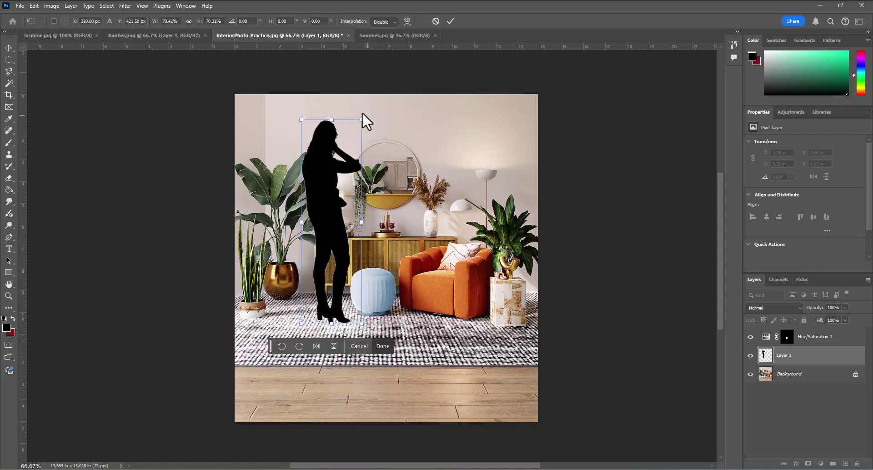
pyautogui.moveTo(354, 117); pyautogui.dragTo(342, 150)
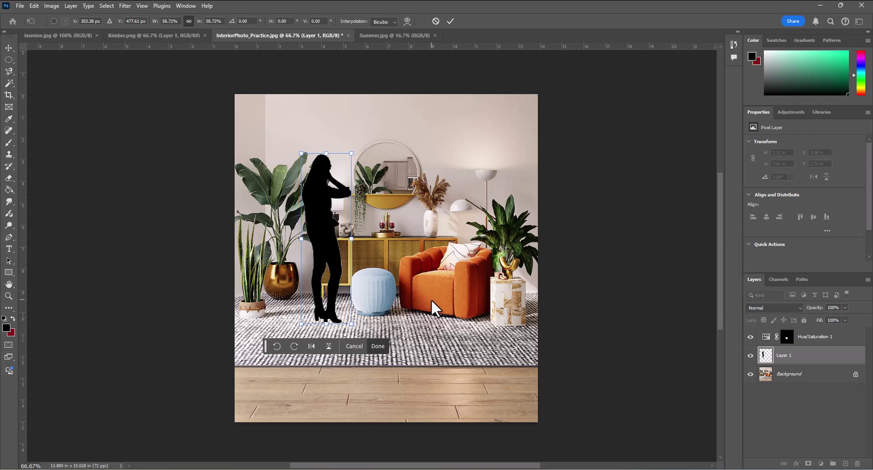
# Move the silhouette in front of the orange armchair and try scaling it to about 69%, 42% and 56%
pyautogui.moveTo(334, 247); pyautogui.dragTo(415, 245)
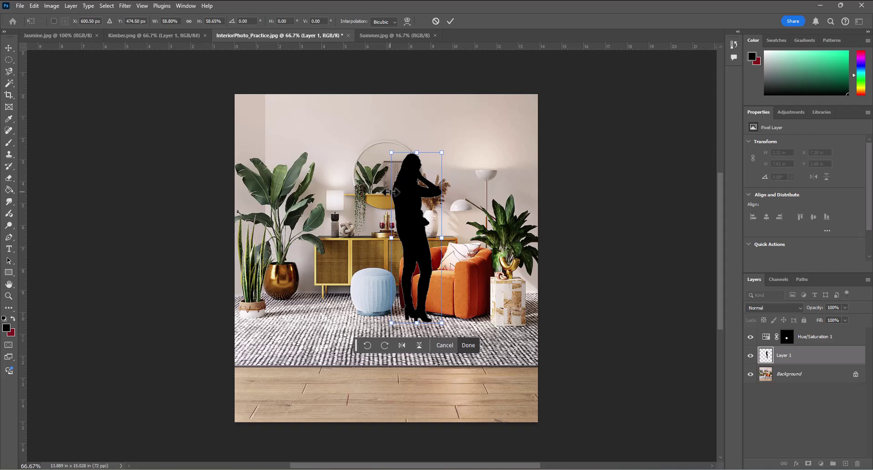
pyautogui.moveTo(442, 153); pyautogui.dragTo(451, 123)
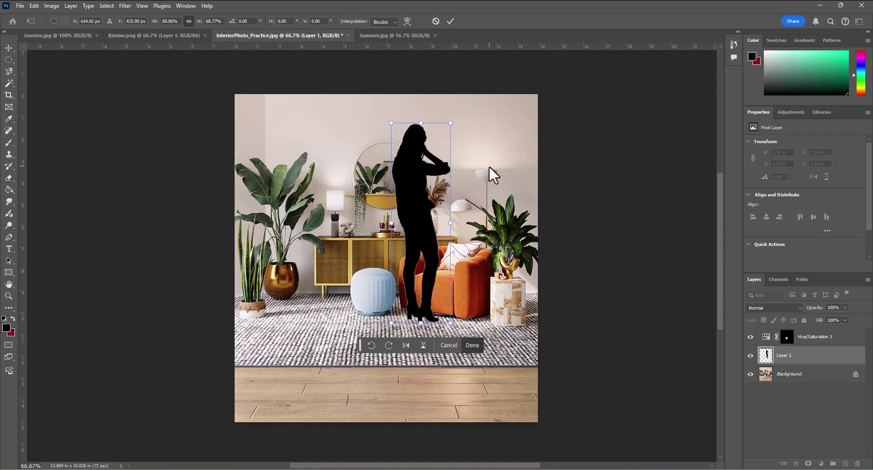
pyautogui.moveTo(453, 122); pyautogui.dragTo(428, 201)
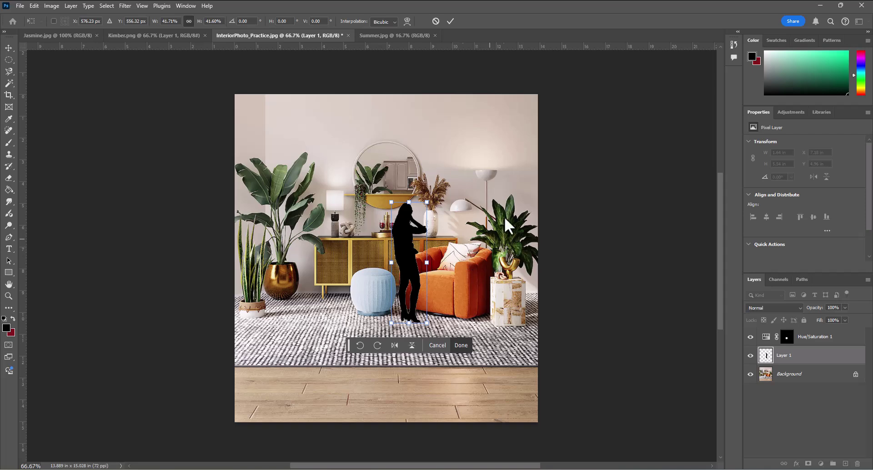
pyautogui.moveTo(427, 201); pyautogui.dragTo(440, 160)
# Move the silhouette back beside the gold planter near the wall and scale it to about 52%
pyautogui.moveTo(411, 252); pyautogui.dragTo(294, 250)
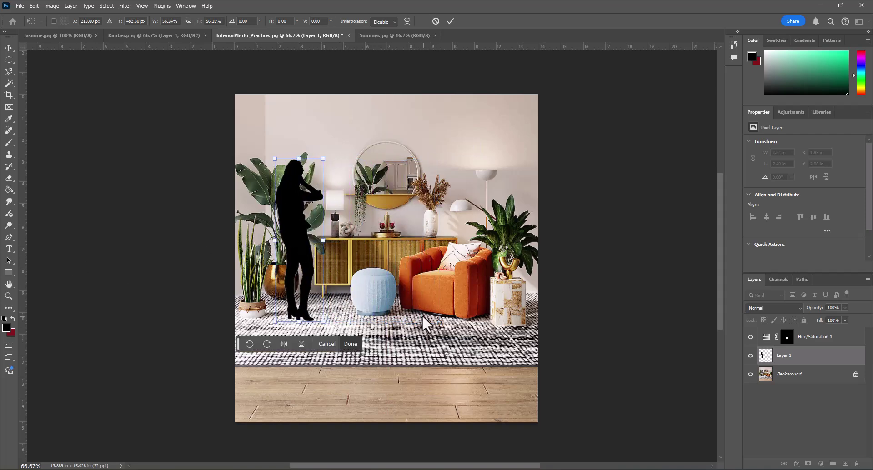
pyautogui.moveTo(310, 287); pyautogui.dragTo(324, 272)
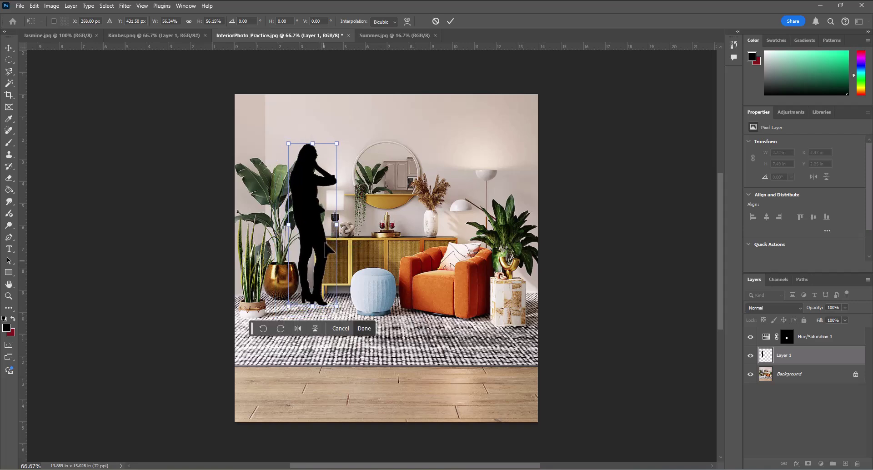
pyautogui.moveTo(337, 144); pyautogui.dragTo(331, 156)
# Move the silhouette forward onto the wood floor and enlarge it to about 80%
pyautogui.moveTo(310, 236); pyautogui.dragTo(294, 339)
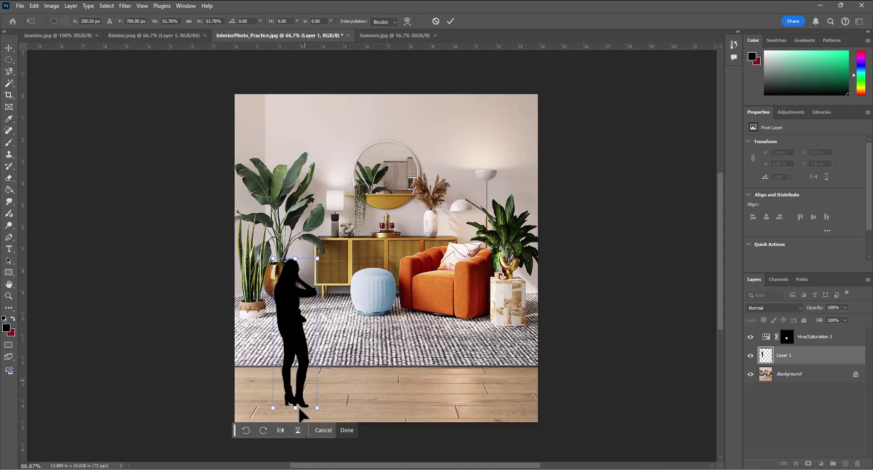
pyautogui.moveTo(313, 260); pyautogui.dragTo(342, 175)
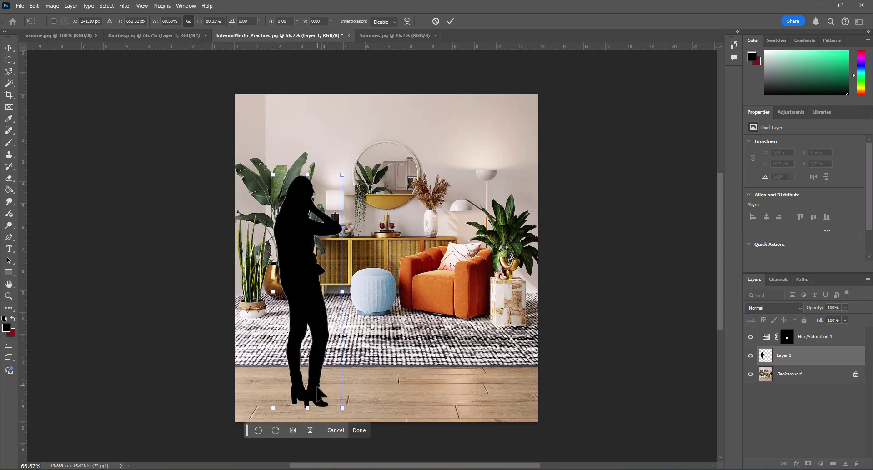
# Move the silhouette onto the rug in front of the gold planter, scale it to about 64% and apply the transform
pyautogui.moveTo(313, 408); pyautogui.dragTo(321, 349)
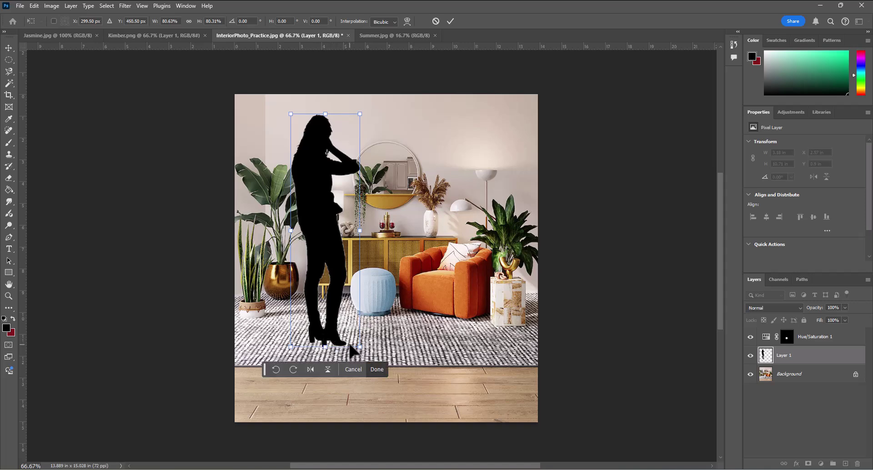
pyautogui.moveTo(360, 115); pyautogui.dragTo(336, 155)
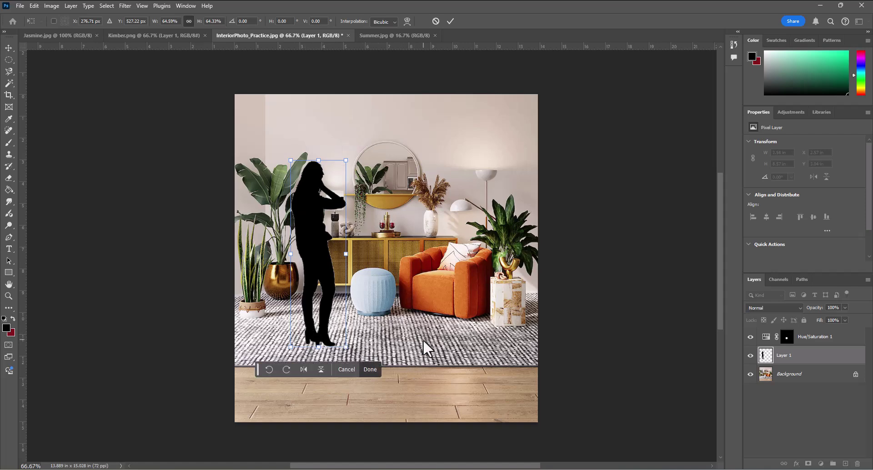
pyautogui.press('Return')
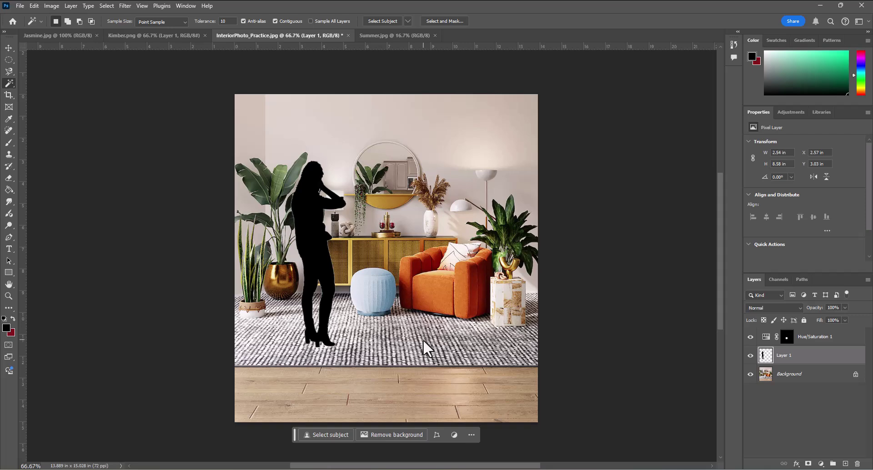
# In Jasmine.jpg, try selecting the white background with the Magic Wand at tolerance 10 and again at 30, clearing each selection
pyautogui.click(63, 35)
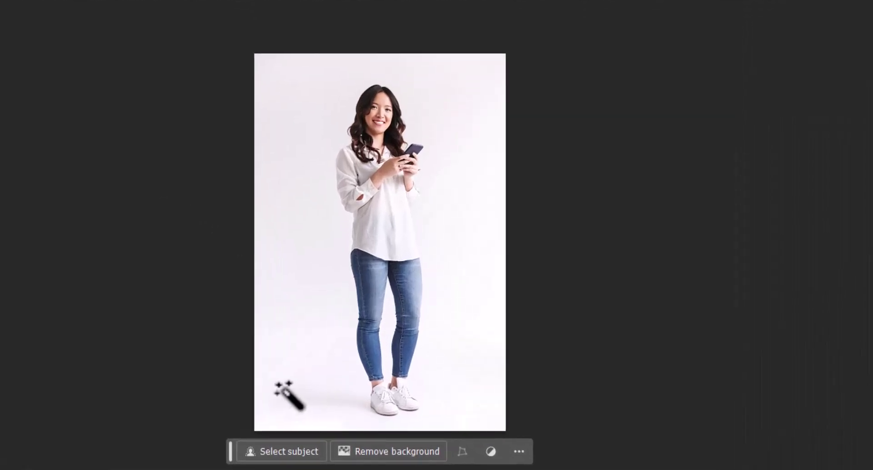
pyautogui.click(295, 210)
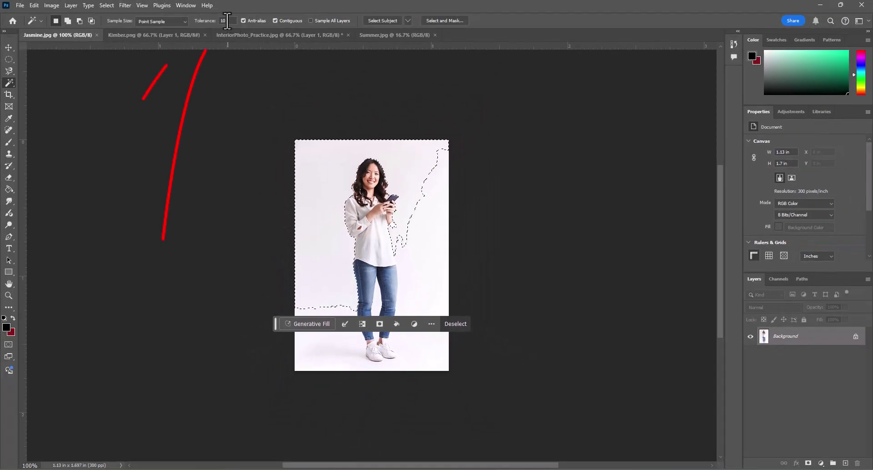
pyautogui.doubleClick(222, 20)
pyautogui.write('30')
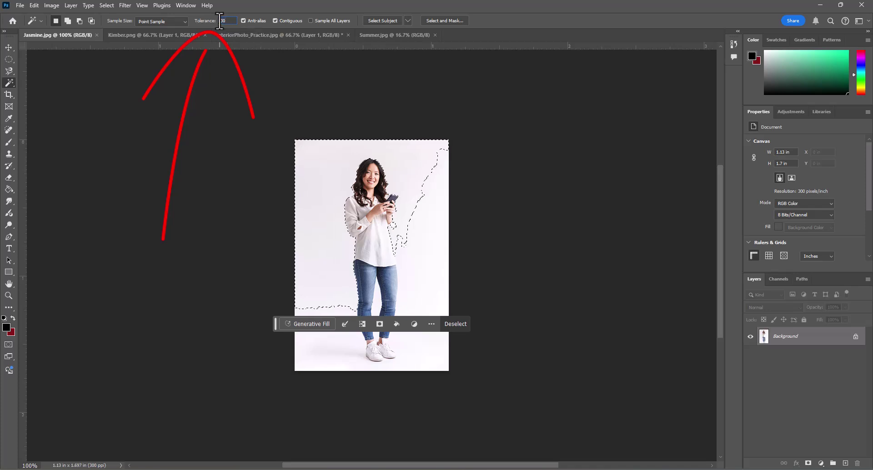
pyautogui.hotkey('ctrl', 'd')
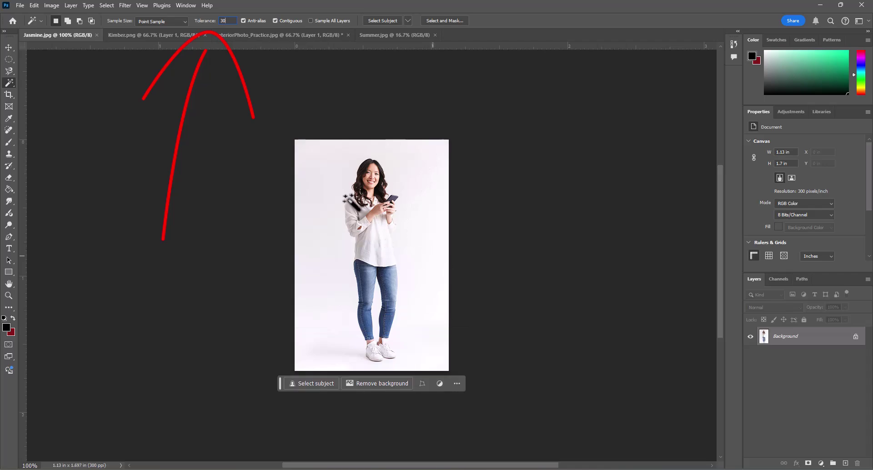
pyautogui.click(325, 181)
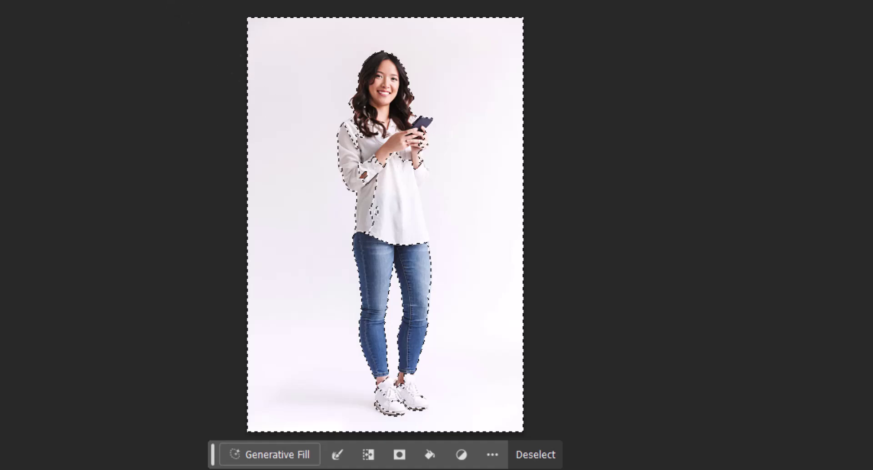
pyautogui.press('w')
pyautogui.hotkey('ctrl', 'd')
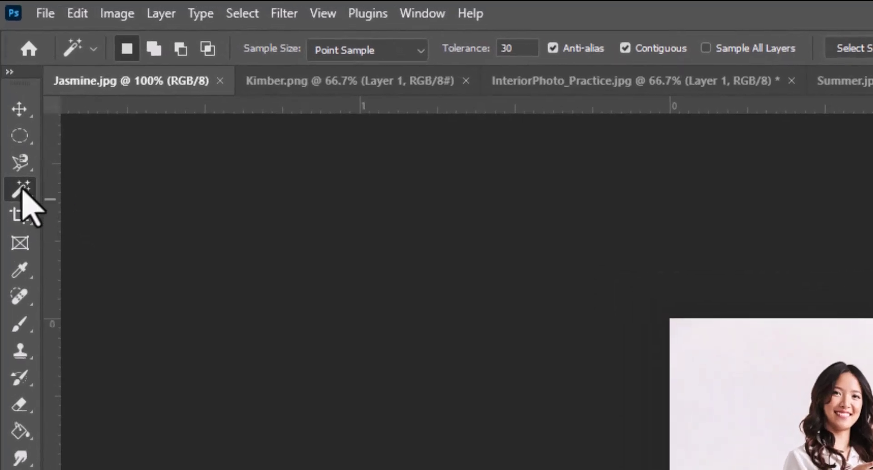
# Select the whole standing woman in Jasmine.jpg with the Object Selection tool
pyautogui.rightClick(16, 141)
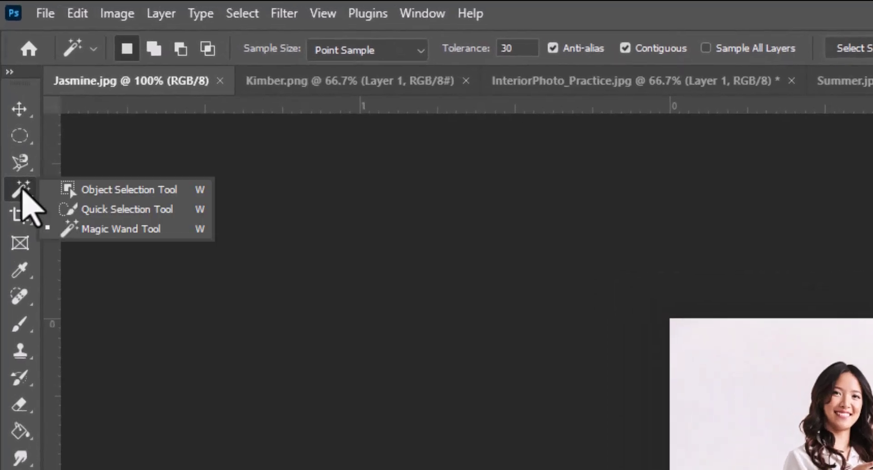
pyautogui.click(130, 191)
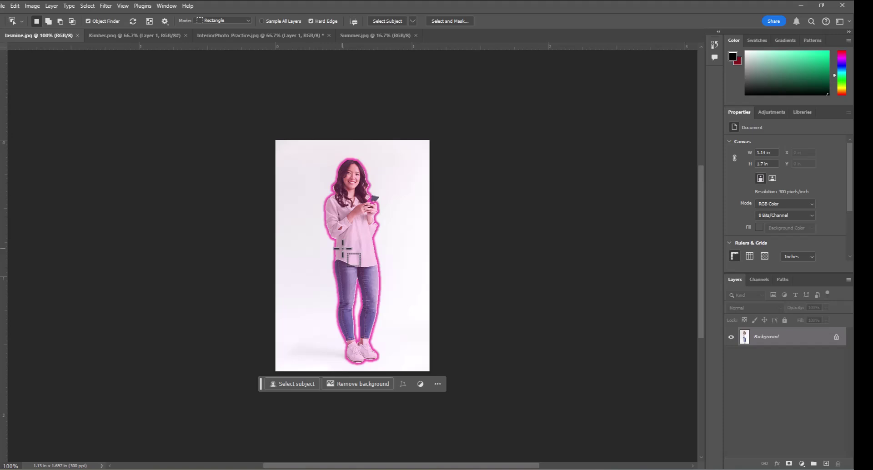
pyautogui.click(342, 249)
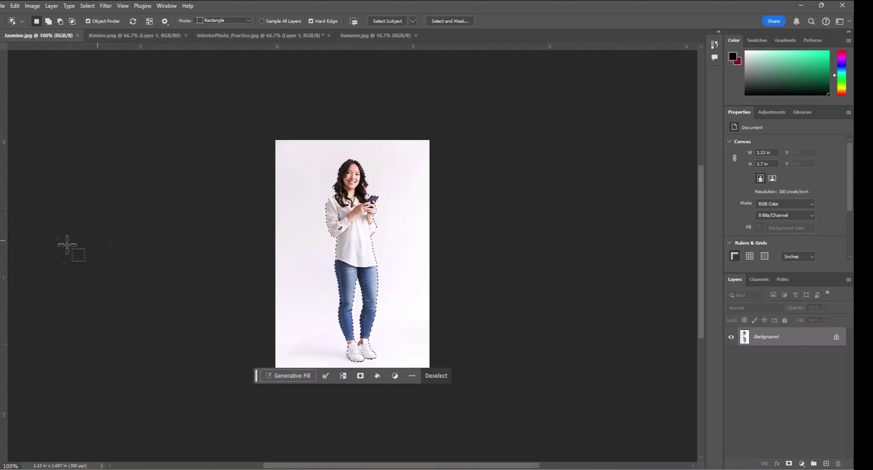
# Examine the selection outline closely around the woman's hair, phone, sleeves, legs and shoes
pyautogui.press('z')
pyautogui.moveTo(351, 200); pyautogui.dragTo(411, 232)
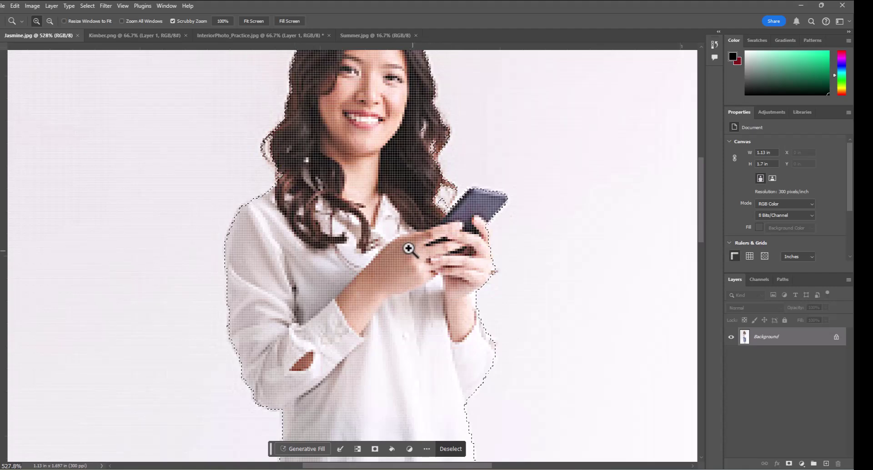
pyautogui.scroll(-5, 413, 252)
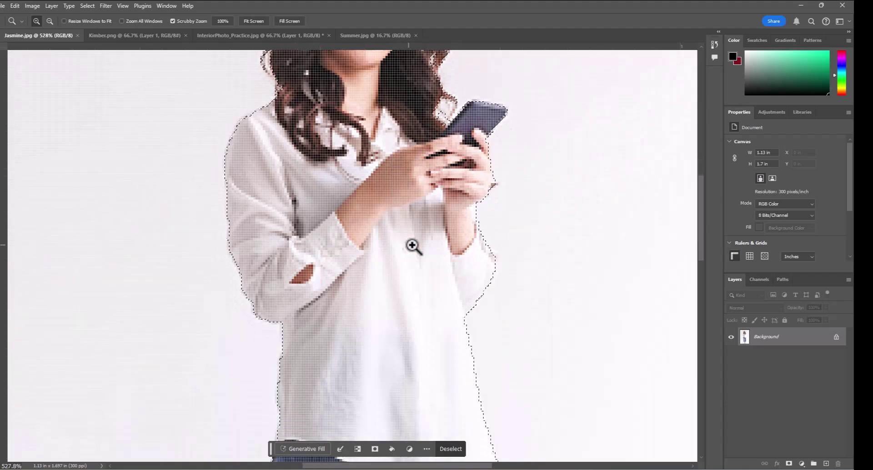
pyautogui.hotkey('ctrl', '-')
pyautogui.hotkey('ctrl', '-')
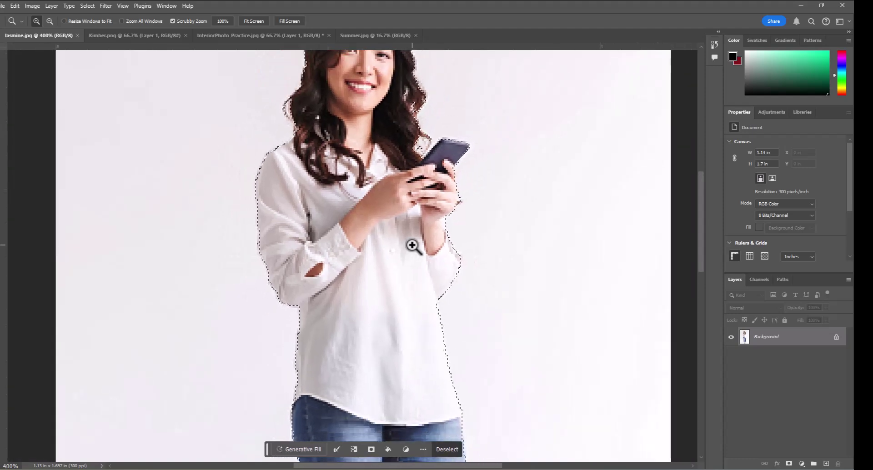
pyautogui.hotkey('ctrl', '-')
pyautogui.hotkey('ctrl', '-')
pyautogui.scroll(-6, 415, 246)
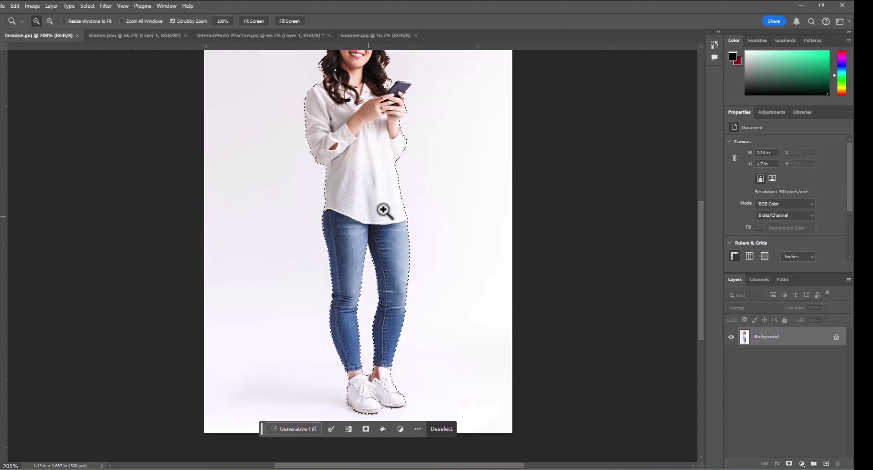
pyautogui.scroll(2, 394, 206)
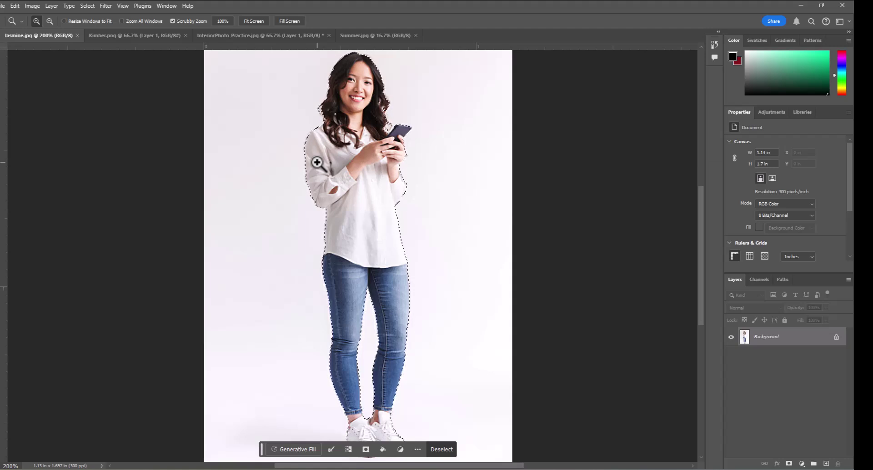
# Paste the copied woman into InteriorPhoto_Practice.jpg as a new layer
pyautogui.click(236, 35)
pyautogui.hotkey('ctrl', 'v')
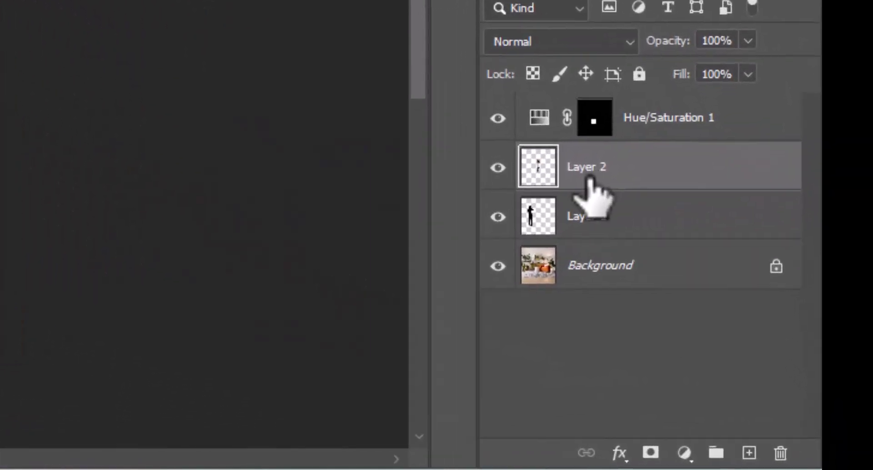
# Rename the silhouette's layer as Kimber and the pasted woman's layer as Jasmine
pyautogui.doubleClick(581, 207)
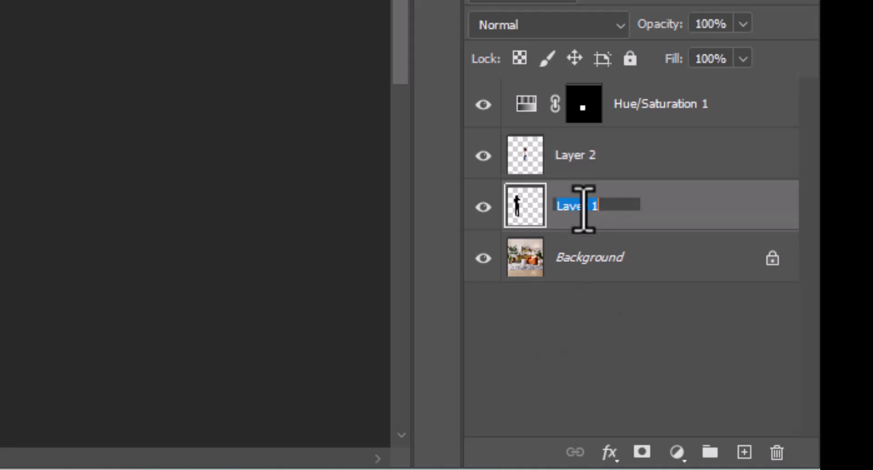
pyautogui.write('Kimber')
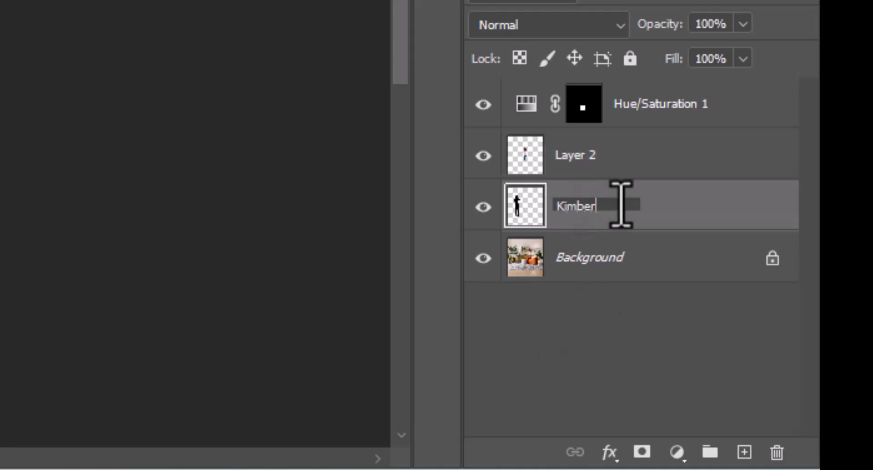
pyautogui.click(579, 157)
pyautogui.doubleClick(579, 158)
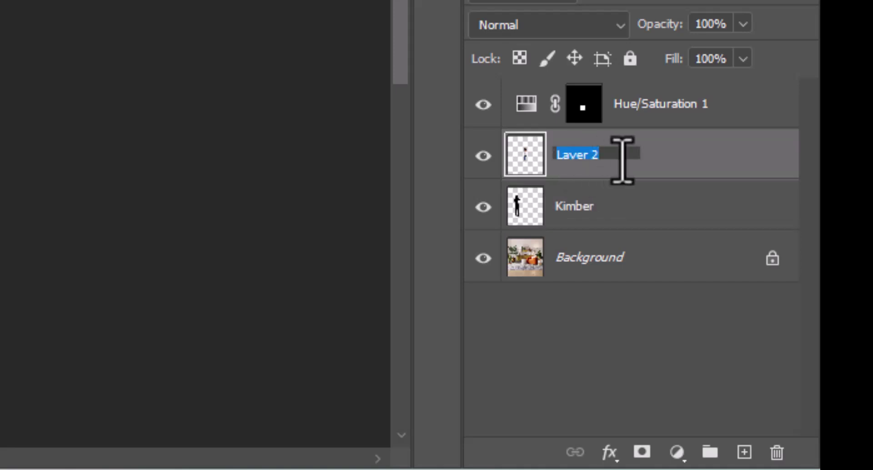
pyautogui.write('Jasmine')
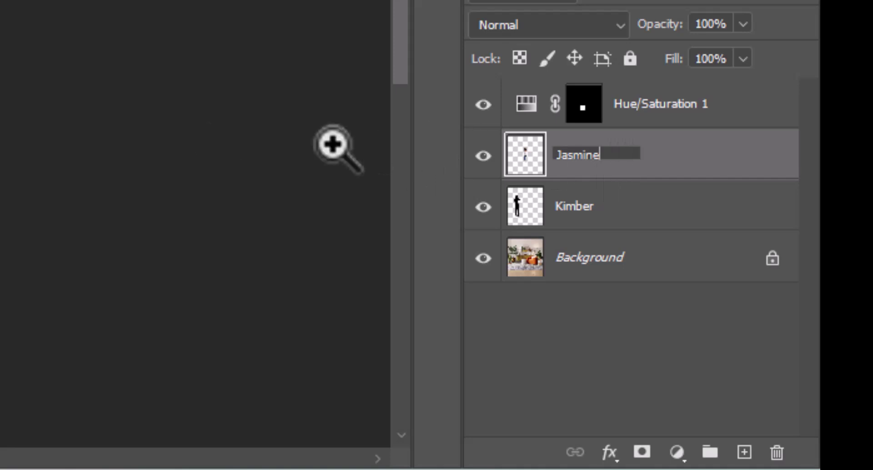
pyautogui.press('Return')
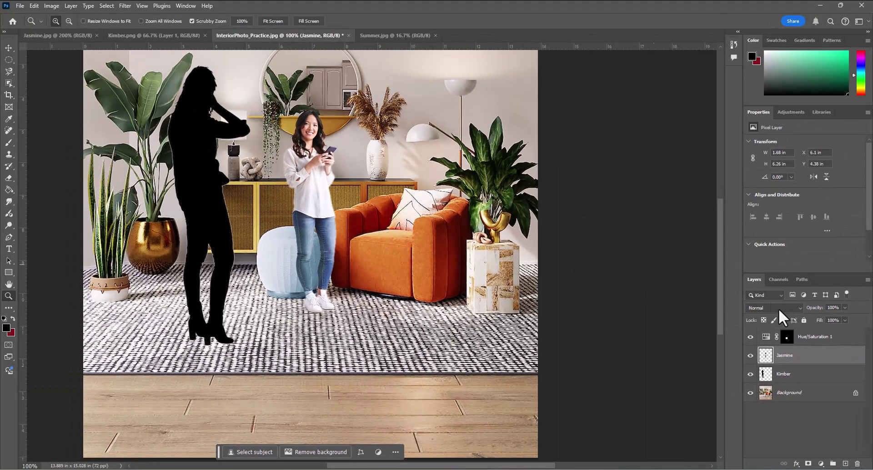
# Enlarge the Jasmine layer proportionally to about 107%, apply the transform and hide the Kimber layer
pyautogui.click(34, 5)
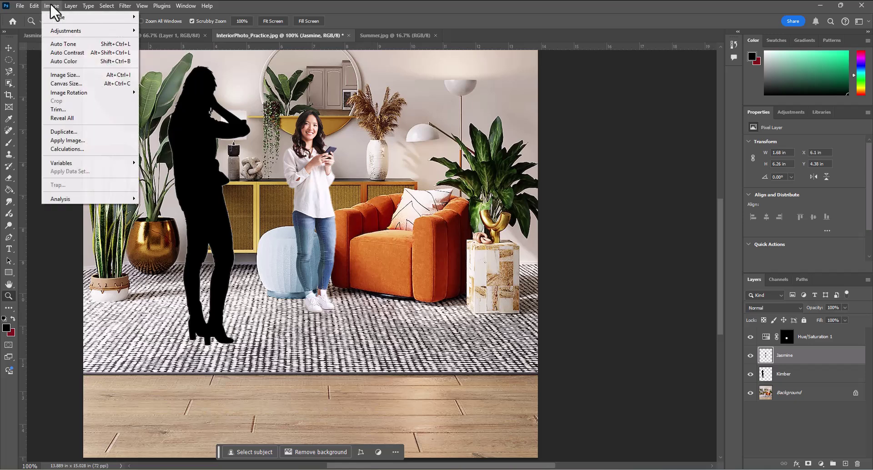
pyautogui.moveTo(72, 233)
pyautogui.click(160, 245)
pyautogui.moveTo(336, 112); pyautogui.dragTo(385, 104)
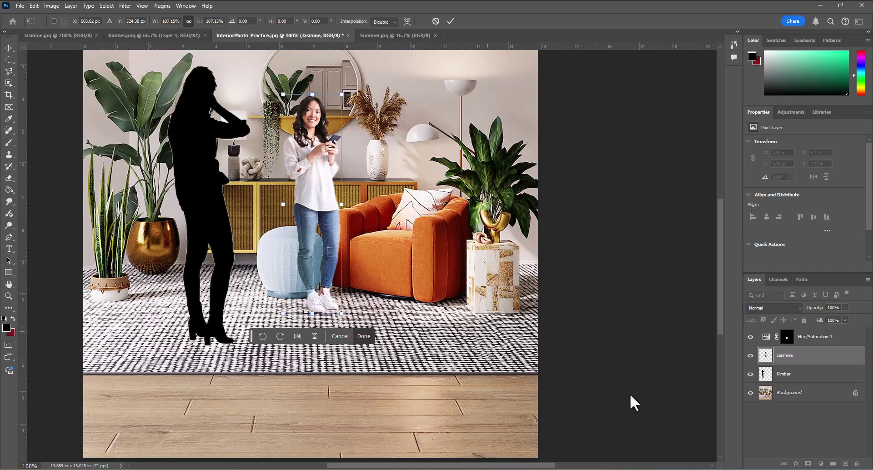
pyautogui.click(750, 375)
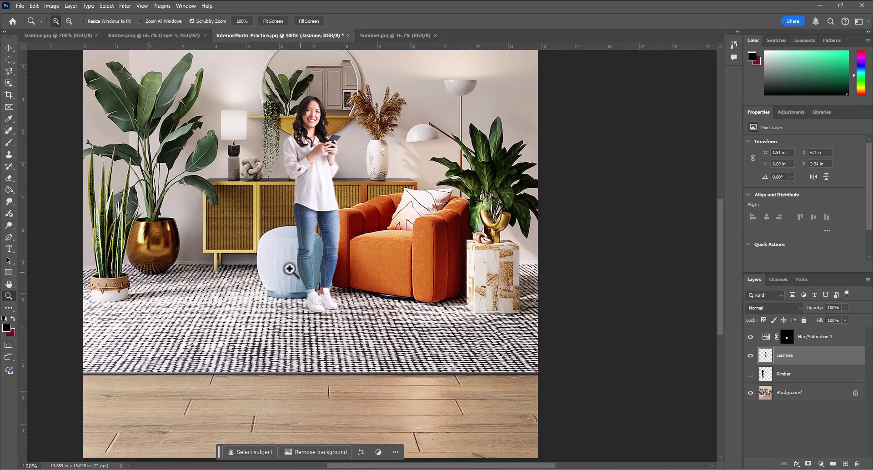
# Move the woman on the Jasmine layer onto the rug beside the gold planter, leaving the ottoman's colour adjustment in place
pyautogui.click(8, 48)
pyautogui.moveTo(315, 226); pyautogui.dragTo(260, 235)
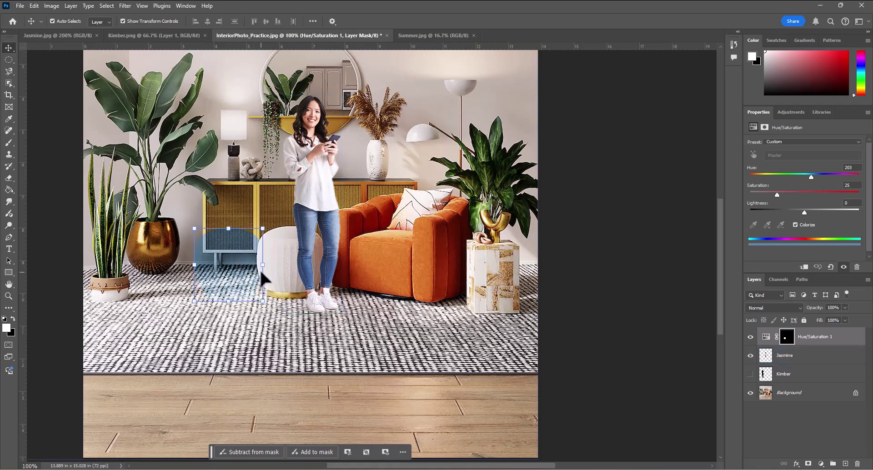
pyautogui.moveTo(262, 280); pyautogui.dragTo(324, 278)
pyautogui.click(810, 359)
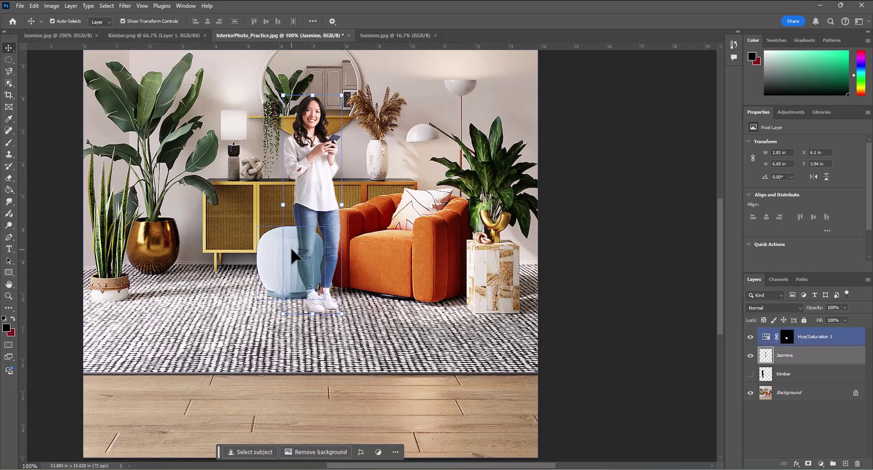
pyautogui.moveTo(293, 242); pyautogui.dragTo(206, 176)
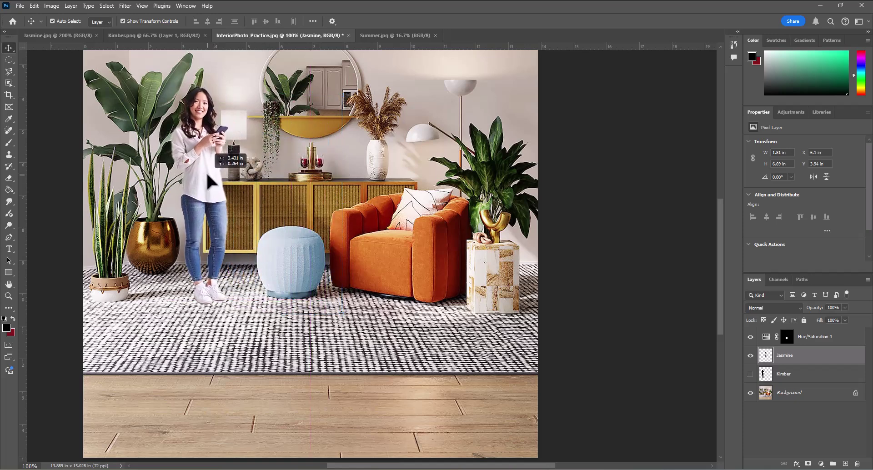
# Apply a Brightness/Contrast adjustment to the Jasmine layer, lowering the brightness to about -28 and adjusting the contrast
pyautogui.scroll(3, 213, 275)
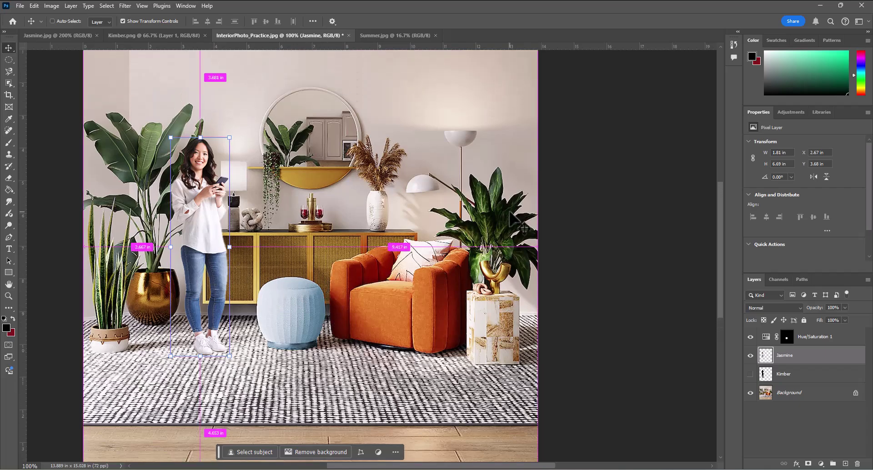
pyautogui.hotkey('ctrl', '-')
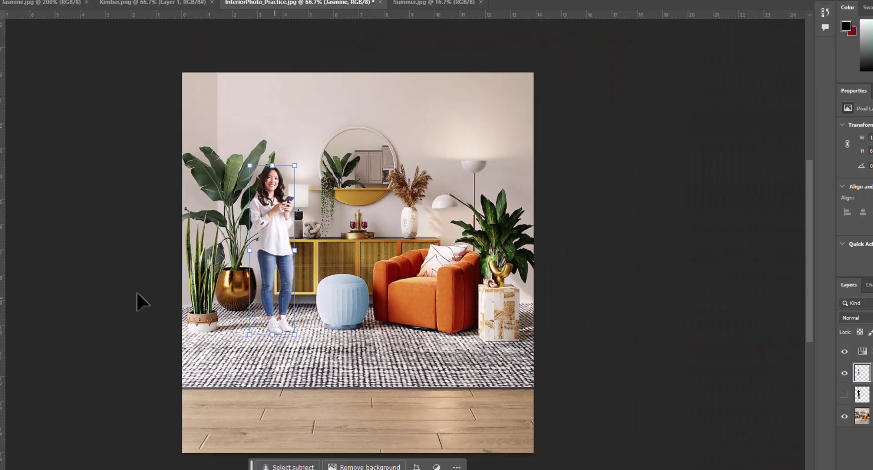
pyautogui.press('z')
pyautogui.click(439, 246)
pyautogui.moveTo(283, 246); pyautogui.dragTo(275, 243)
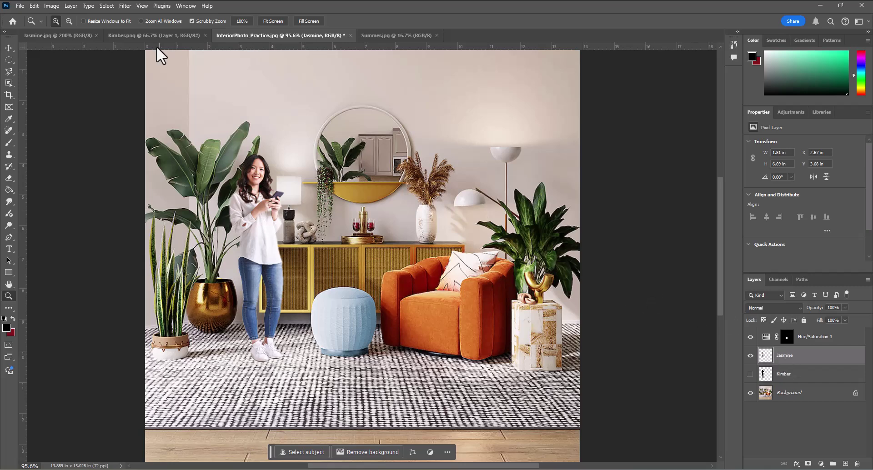
pyautogui.click(54, 4)
pyautogui.moveTo(66, 33)
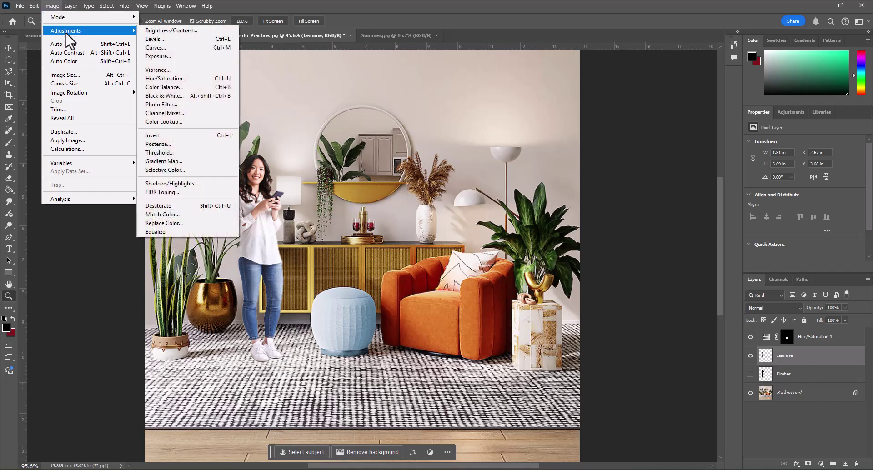
pyautogui.click(170, 32)
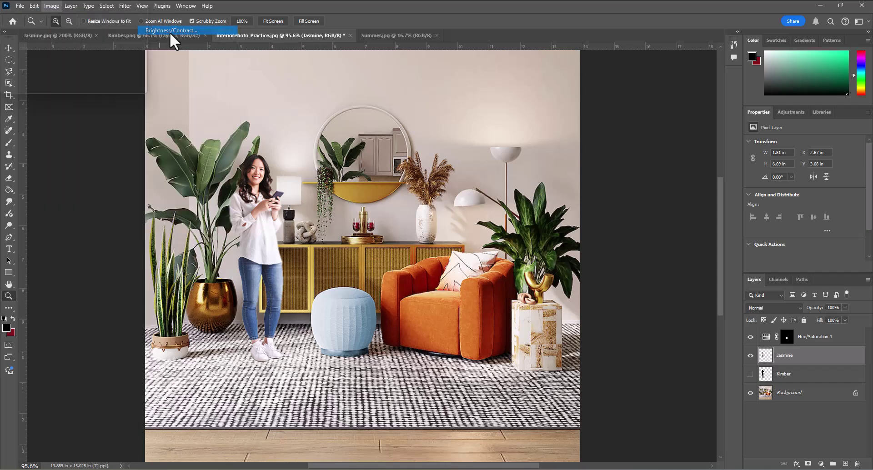
pyautogui.moveTo(498, 119)
pyautogui.mouseDown()
pyautogui.moveTo(443, 122)
pyautogui.moveTo(562, 124)
pyautogui.moveTo(490, 126)
pyautogui.mouseUp()
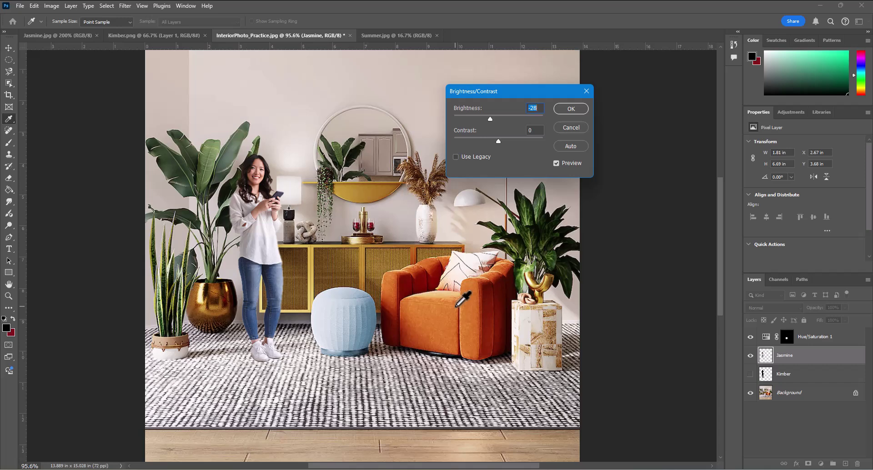
pyautogui.moveTo(491, 118); pyautogui.dragTo(531, 138)
pyautogui.click(566, 107)
pyautogui.press('z')
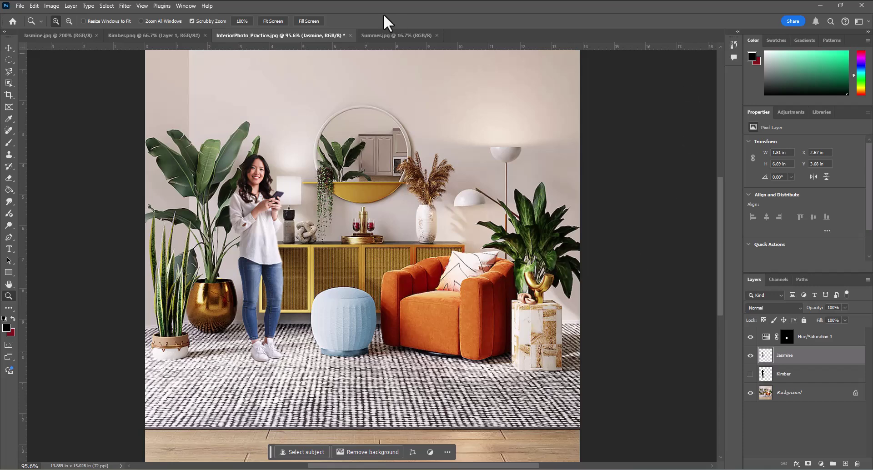
# Select the seated woman and her yellow chair in Summer.jpg with Object Selection, and paste a copy into InteriorPhoto_Practice.jpg
pyautogui.click(368, 37)
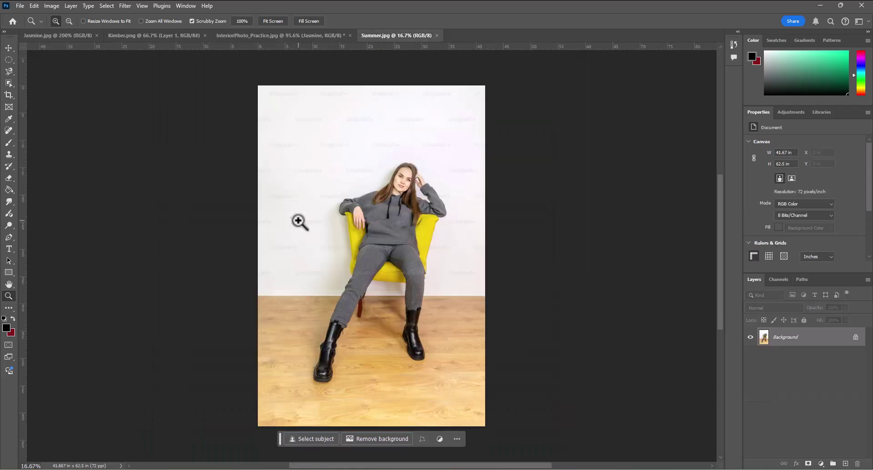
pyautogui.click(9, 82)
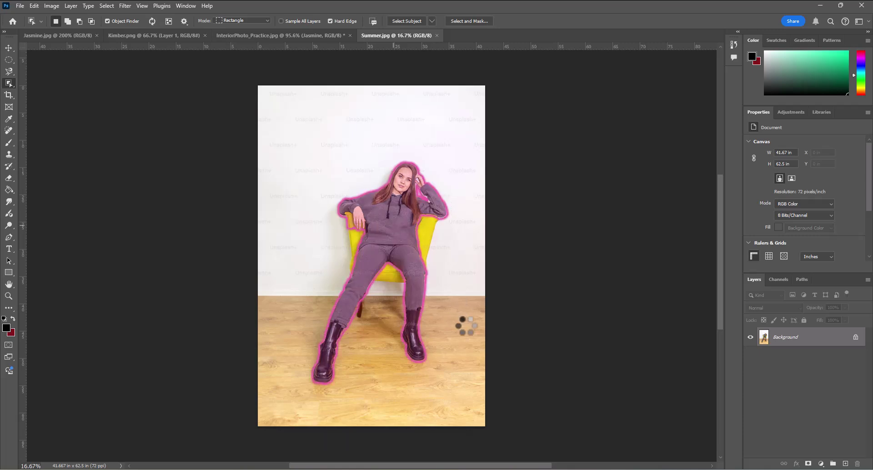
pyautogui.click(466, 326)
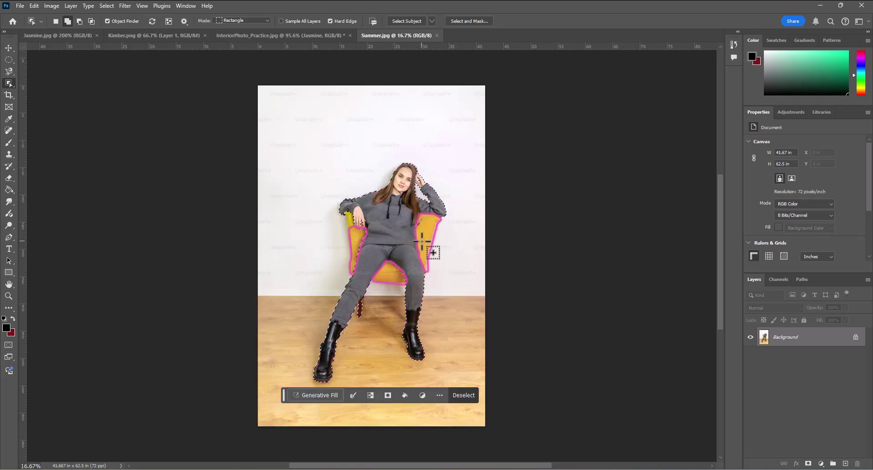
pyautogui.click(422, 241)
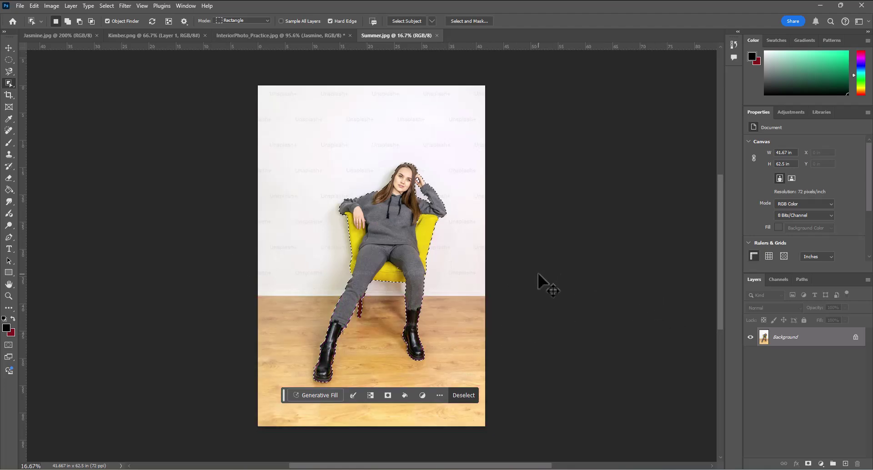
pyautogui.click(239, 35)
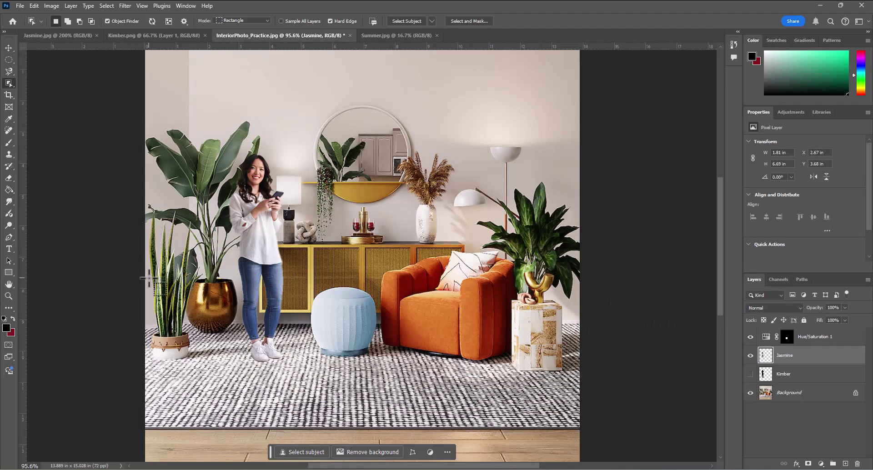
pyautogui.hotkey('ctrl', 'v')
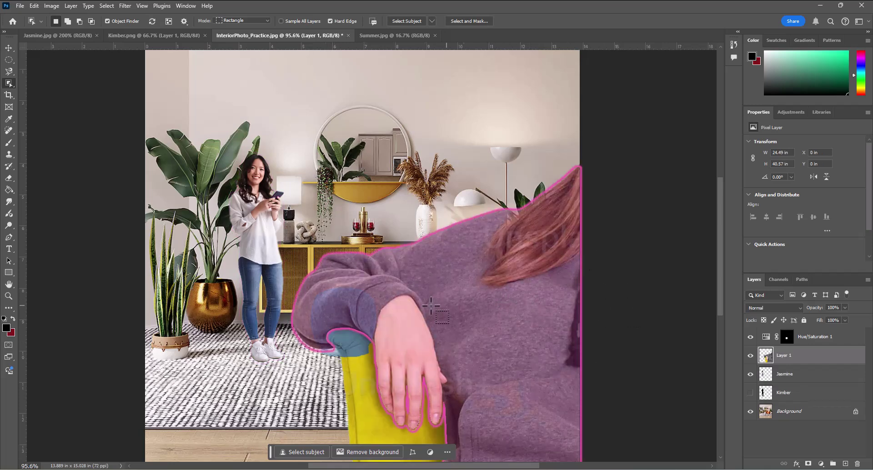
# Scale the pasted woman and chair proportionally to about 22%, place them in front of the blue ottoman and apply the transform
pyautogui.click(37, 6)
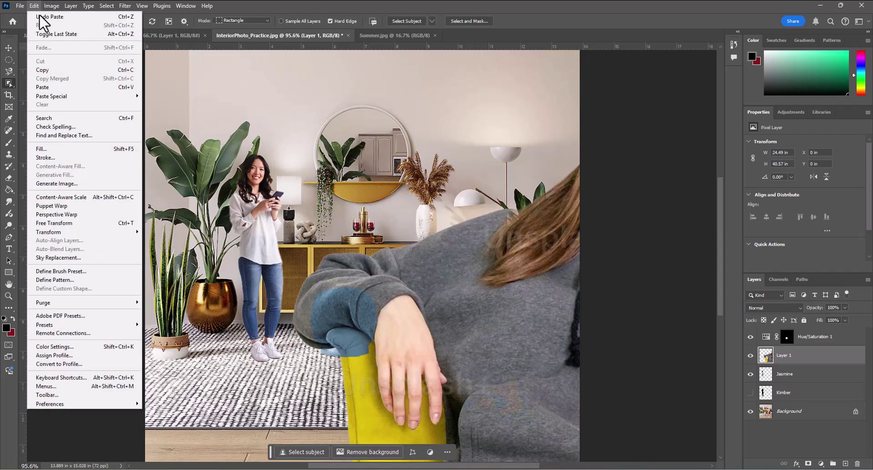
pyautogui.moveTo(75, 233)
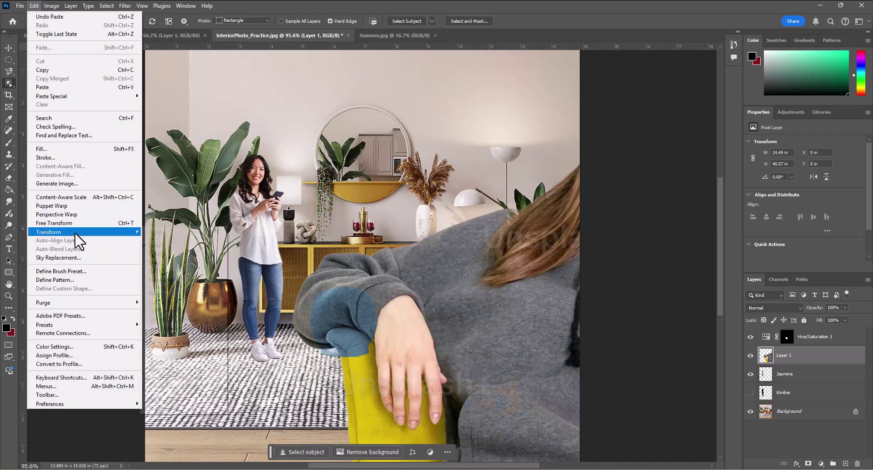
pyautogui.click(170, 244)
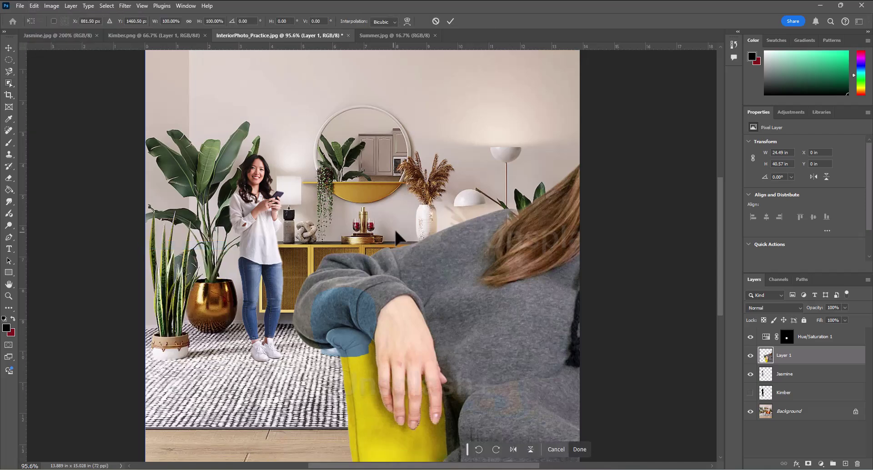
pyautogui.scroll(2, 314, 220)
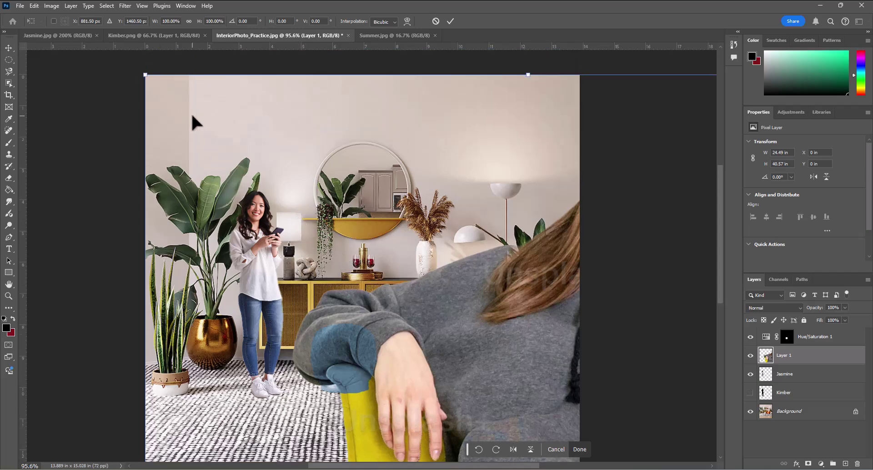
pyautogui.hotkey('ctrl', '-')
pyautogui.hotkey('ctrl', '-')
pyautogui.hotkey('ctrl', '-')
pyautogui.hotkey('ctrl', '-')
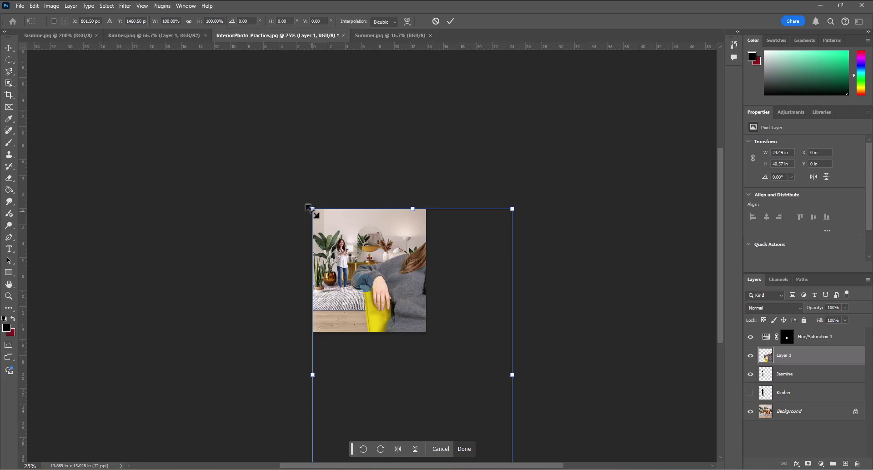
pyautogui.moveTo(310, 206); pyautogui.dragTo(428, 400)
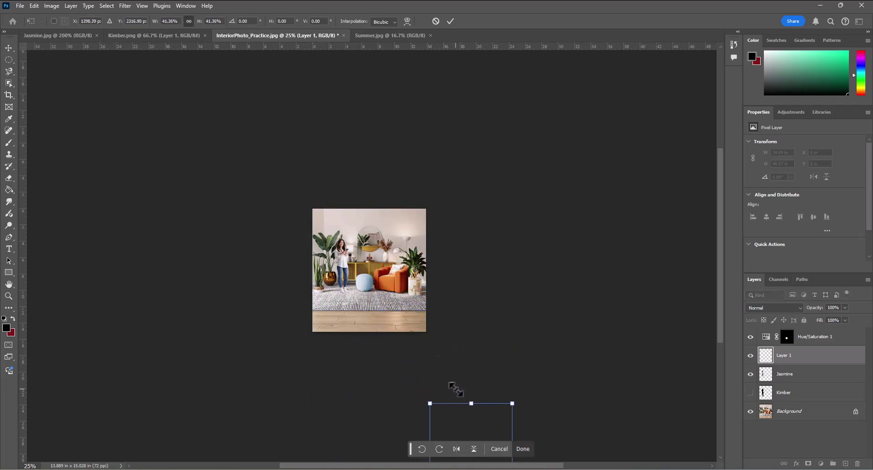
pyautogui.moveTo(464, 437); pyautogui.dragTo(358, 270)
pyautogui.moveTo(369, 308); pyautogui.dragTo(347, 291)
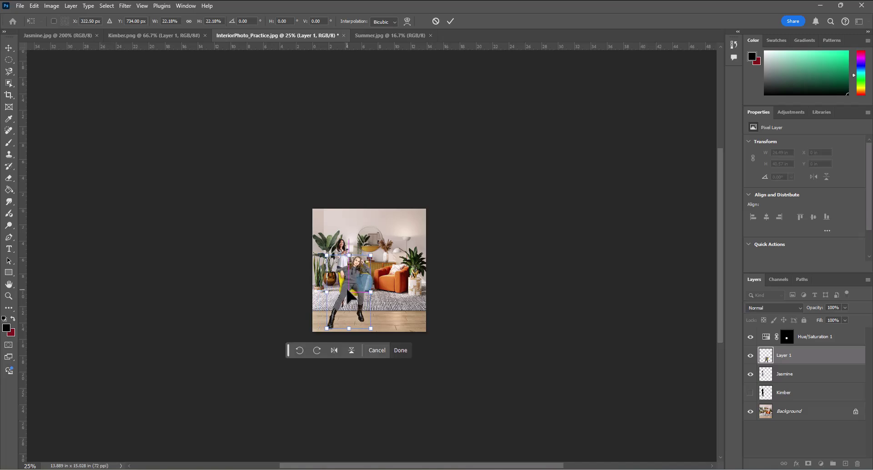
pyautogui.click(9, 296)
pyautogui.moveTo(412, 292); pyautogui.dragTo(426, 298)
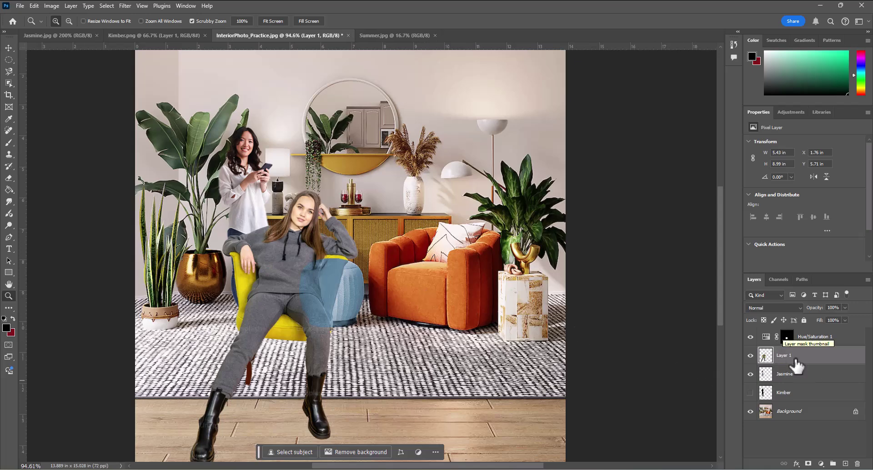
# Move Layer 1 above the Hue/Saturation 1 adjustment layer and hide the Jasmine layer
pyautogui.moveTo(797, 363); pyautogui.dragTo(780, 335)
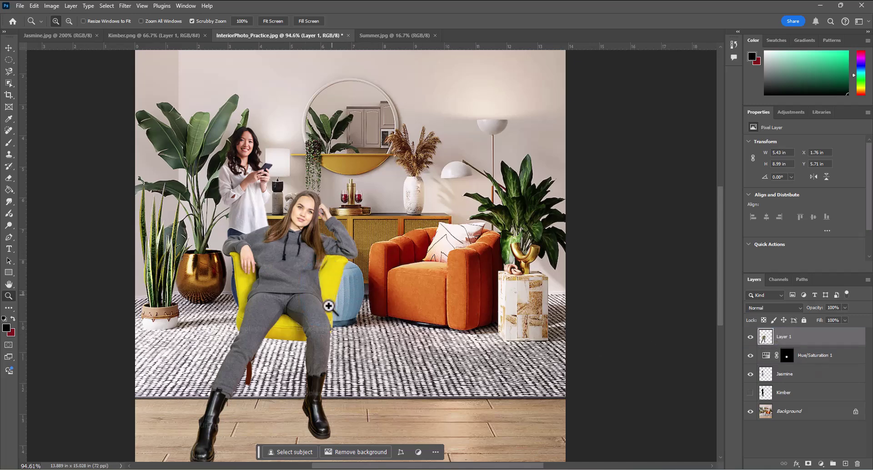
pyautogui.scroll(-2, 378, 294)
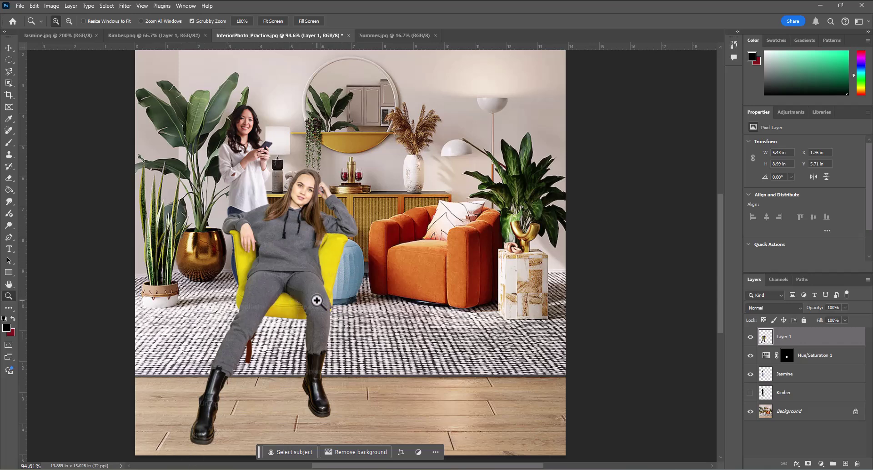
pyautogui.click(750, 374)
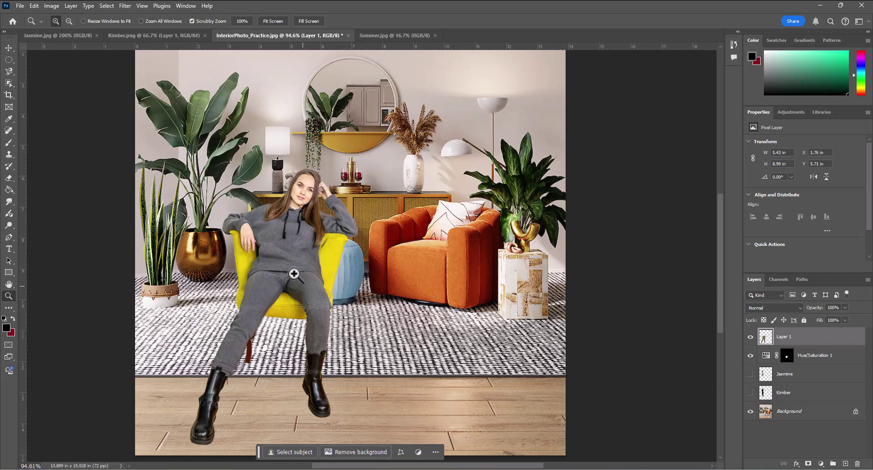
# Scale Layer 1 proportionally to about 75%, place the seated woman on the rug between the gold planter and ottoman, and apply the transform
pyautogui.click(34, 6)
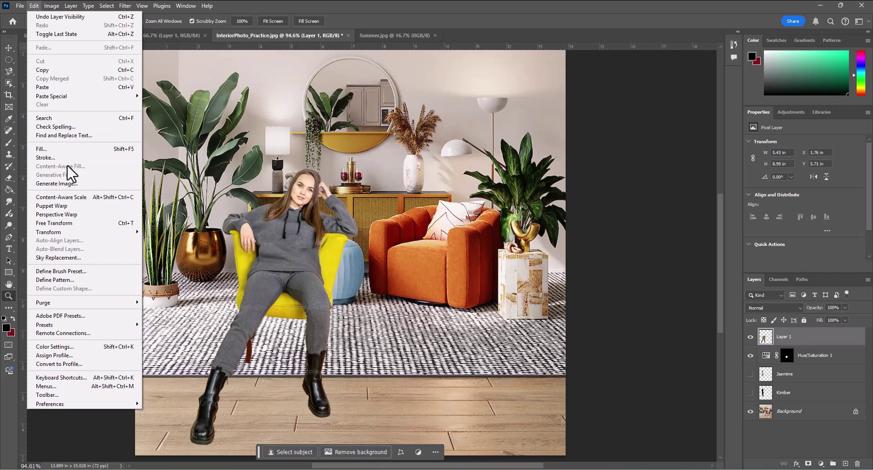
pyautogui.moveTo(74, 231)
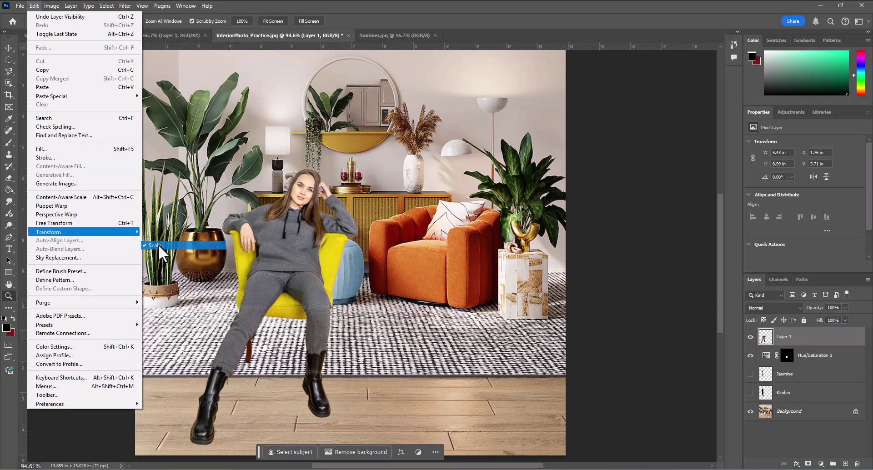
pyautogui.click(158, 244)
pyautogui.moveTo(359, 165); pyautogui.dragTo(316, 235)
pyautogui.moveTo(286, 318); pyautogui.dragTo(256, 256)
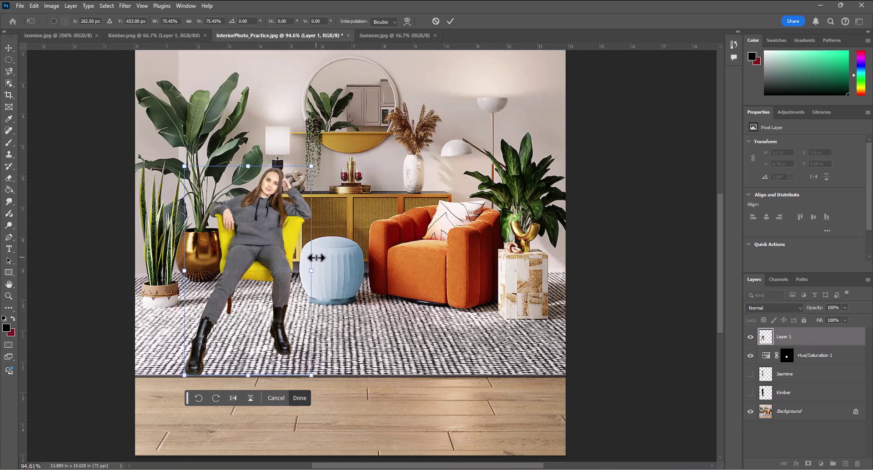
pyautogui.press('Return')
pyautogui.press('z')
pyautogui.keyDown('alt'); pyautogui.click(448, 332); pyautogui.keyUp('alt')
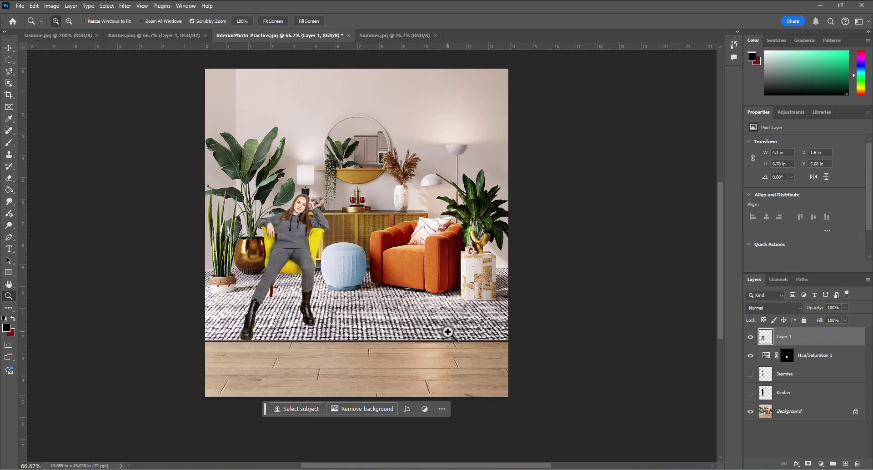